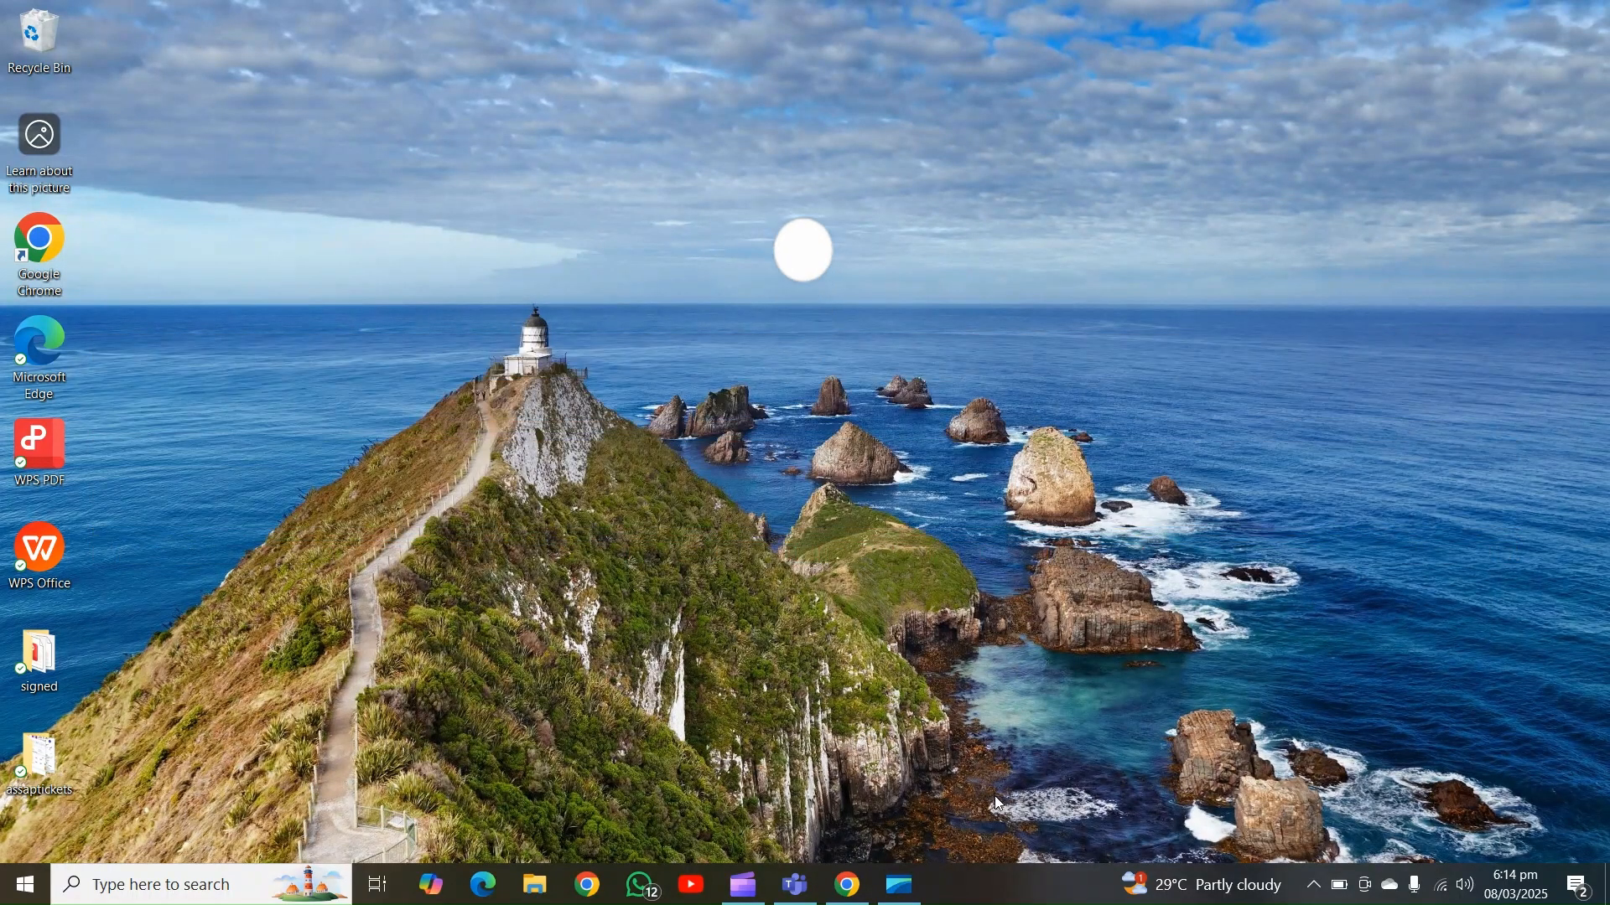
# - Switch to Chrome, search Google for microsoft teams and open the official Microsoft Teams website
pyautogui.click(845, 889)
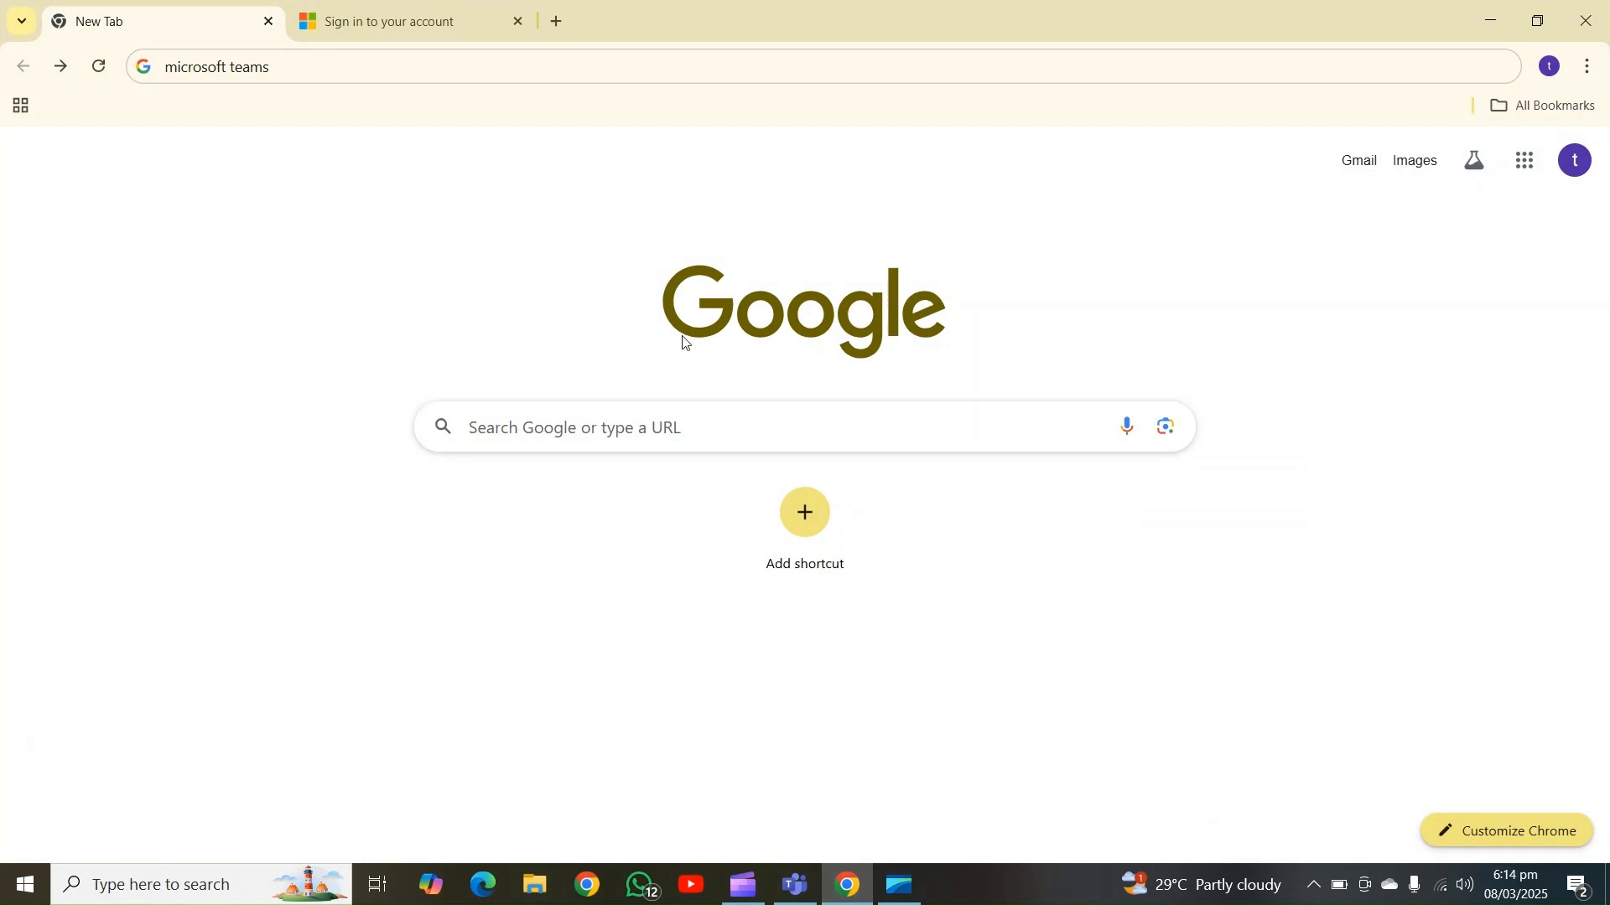
pyautogui.click(303, 67)
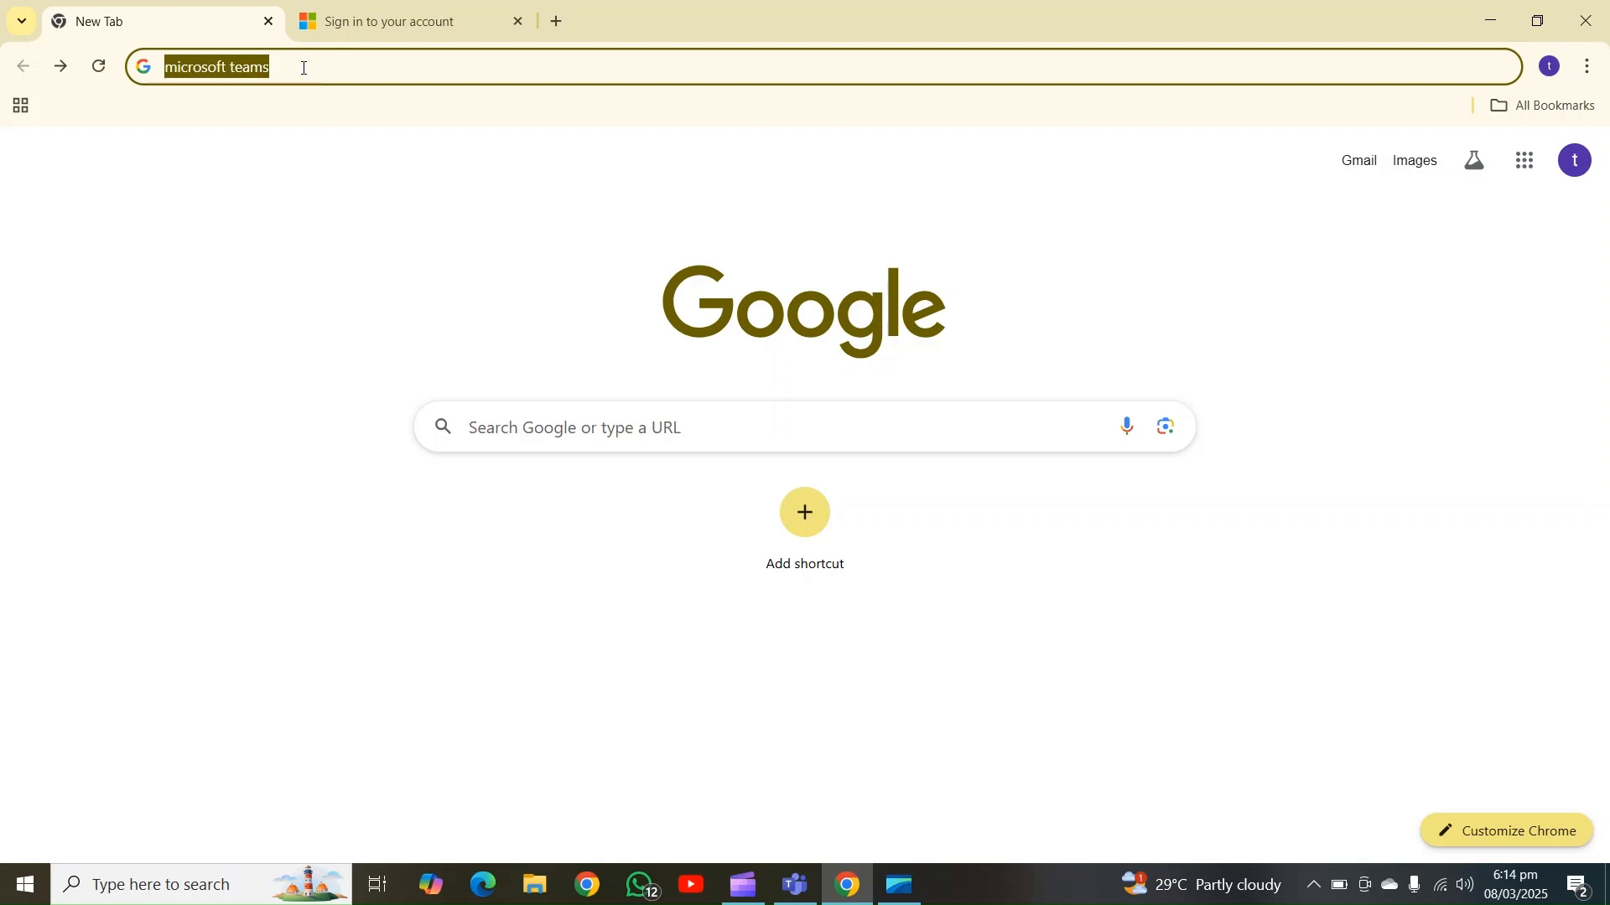
pyautogui.press('Return')
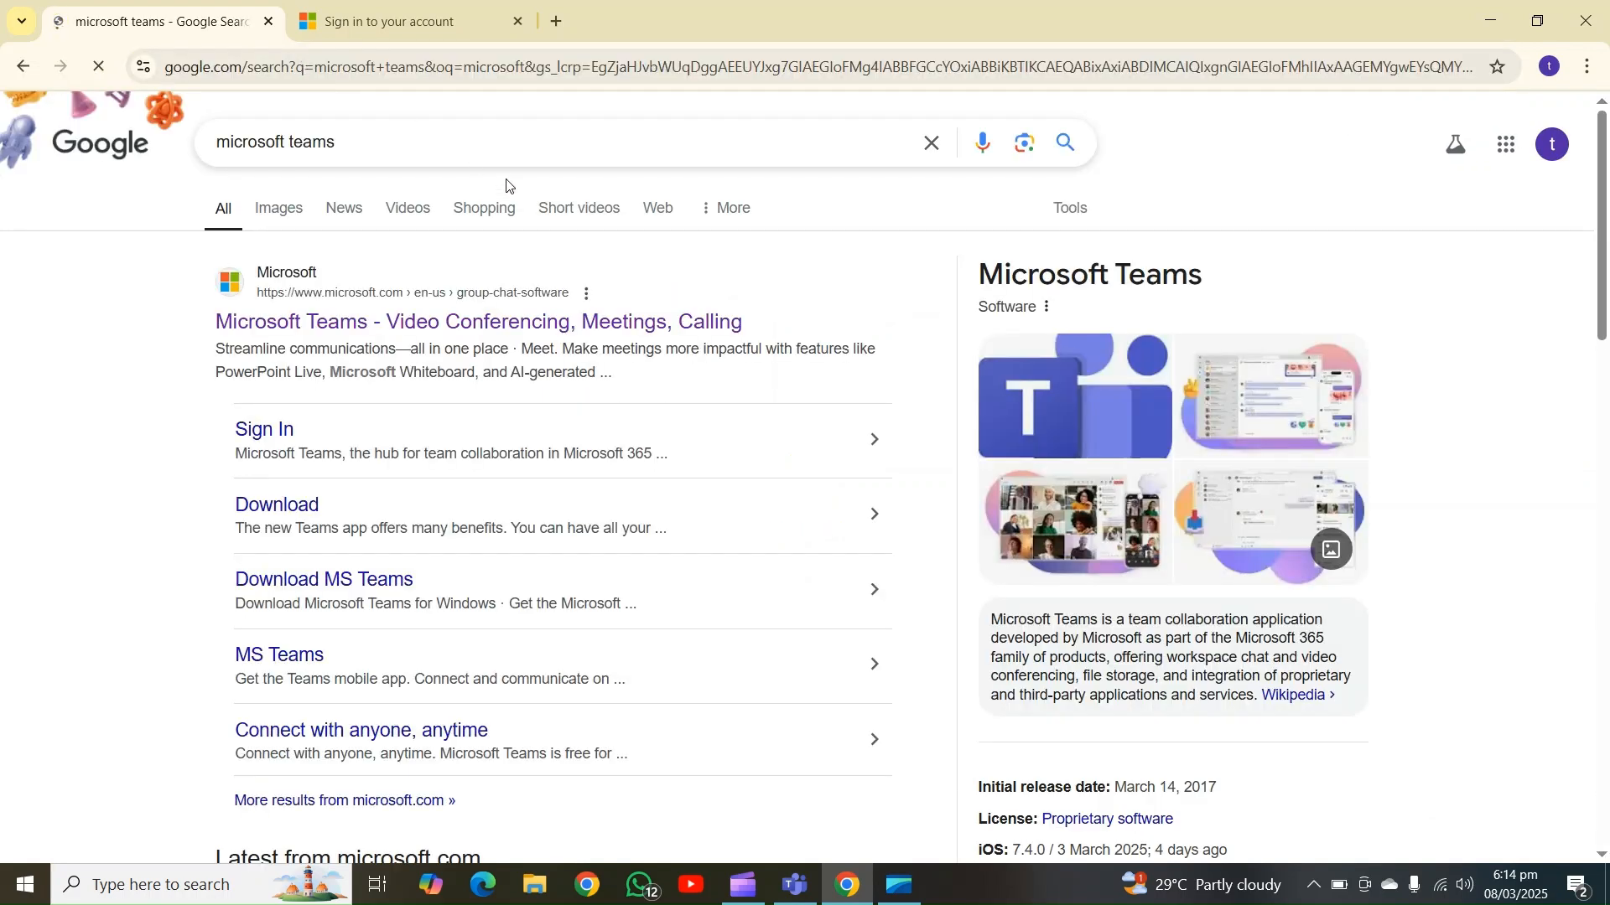
pyautogui.click(374, 331)
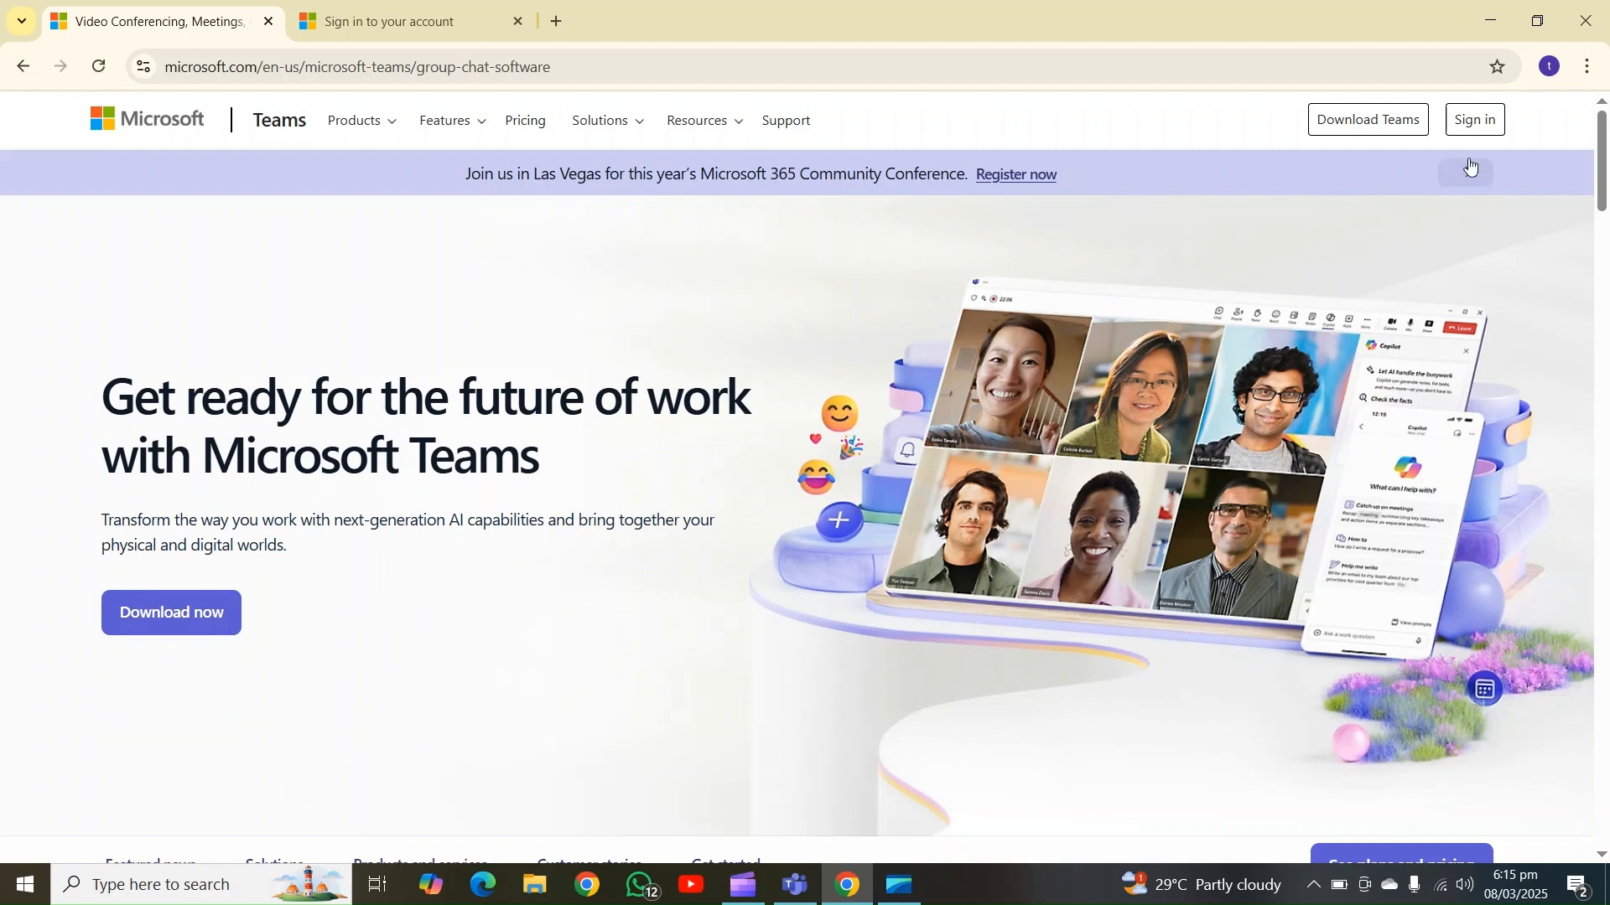
# - Go to the Microsoft sign-in page from the Teams website and clear the prefilled account e-mail
pyautogui.click(1488, 122)
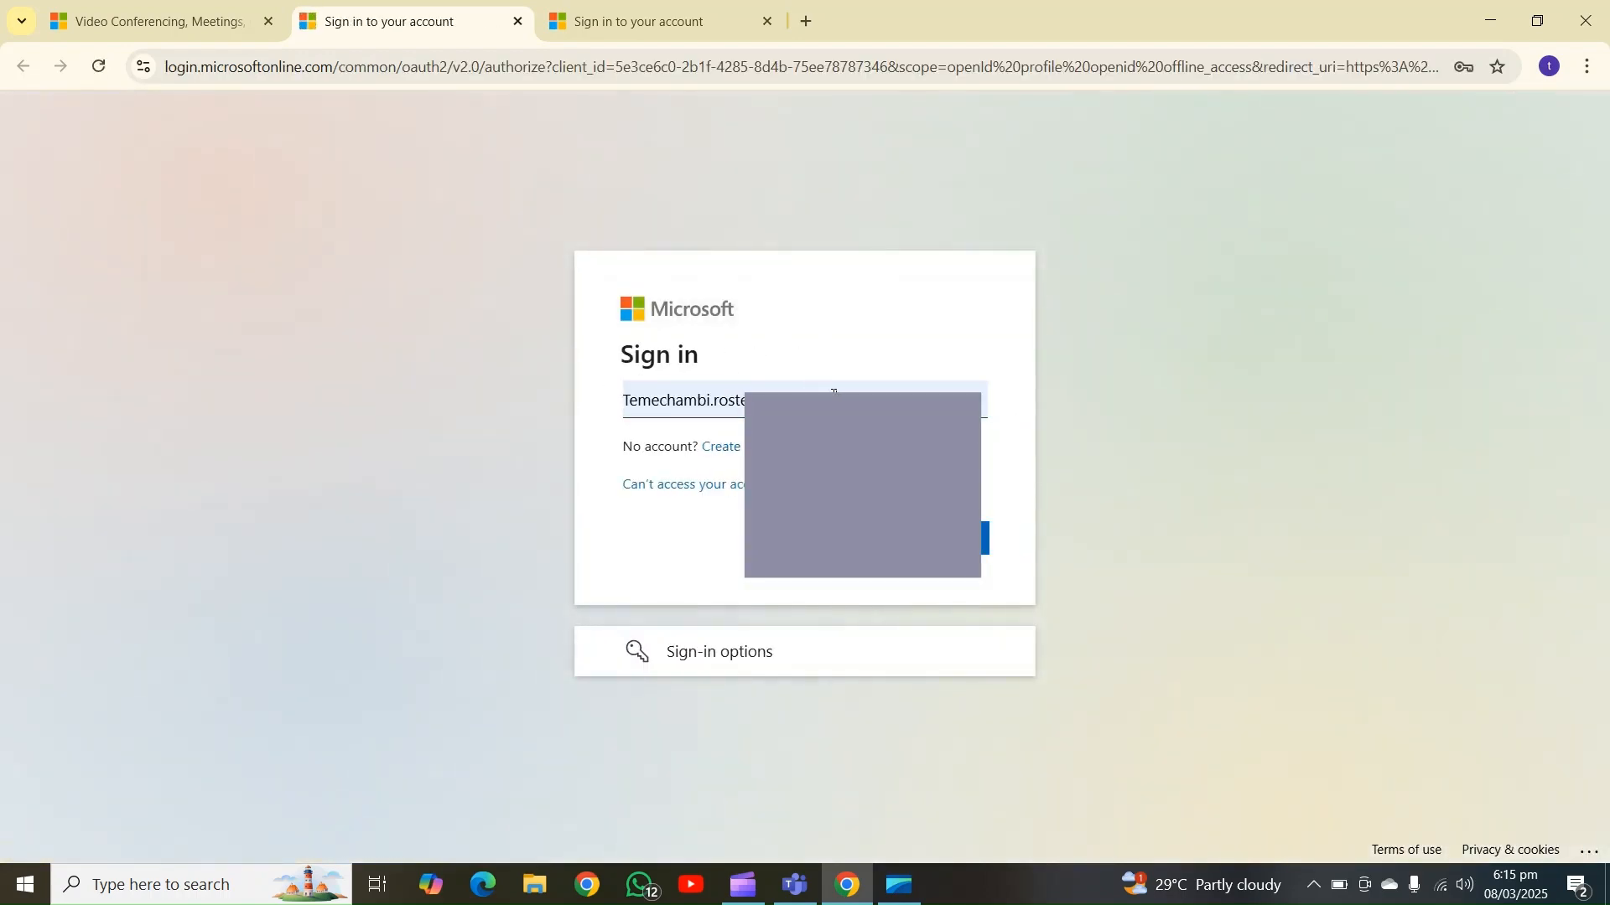
pyautogui.moveTo(833, 393); pyautogui.dragTo(555, 404)
pyautogui.press('BackSpace')
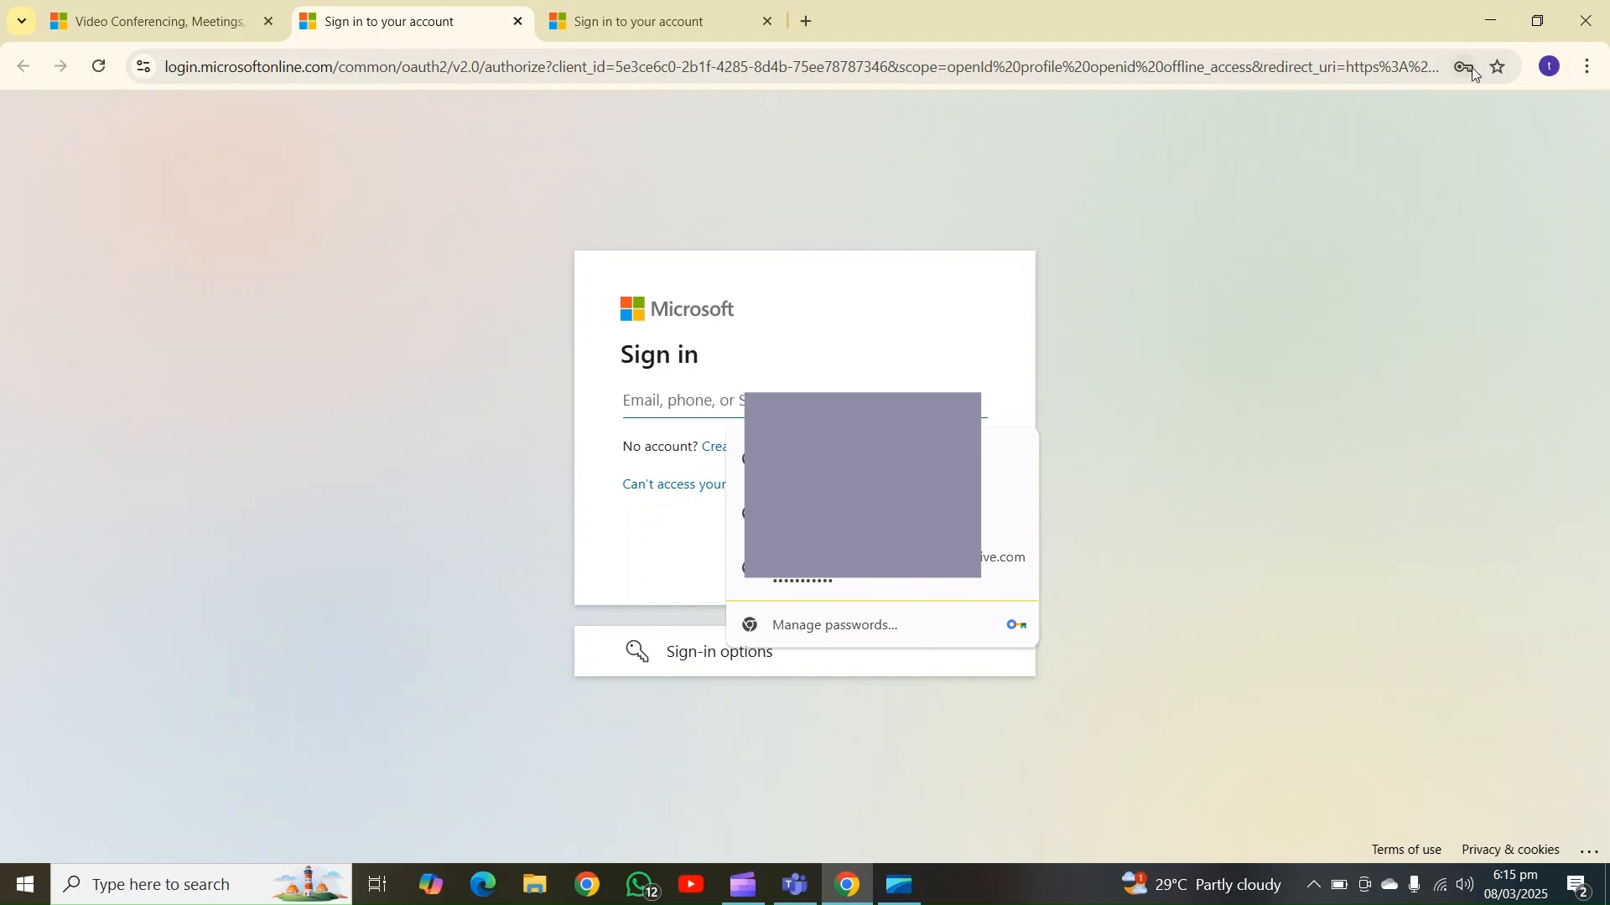
# - Switch to the Microsoft Teams desktop app and view the monthly reporting and reporting channels of the Business community
pyautogui.click(790, 890)
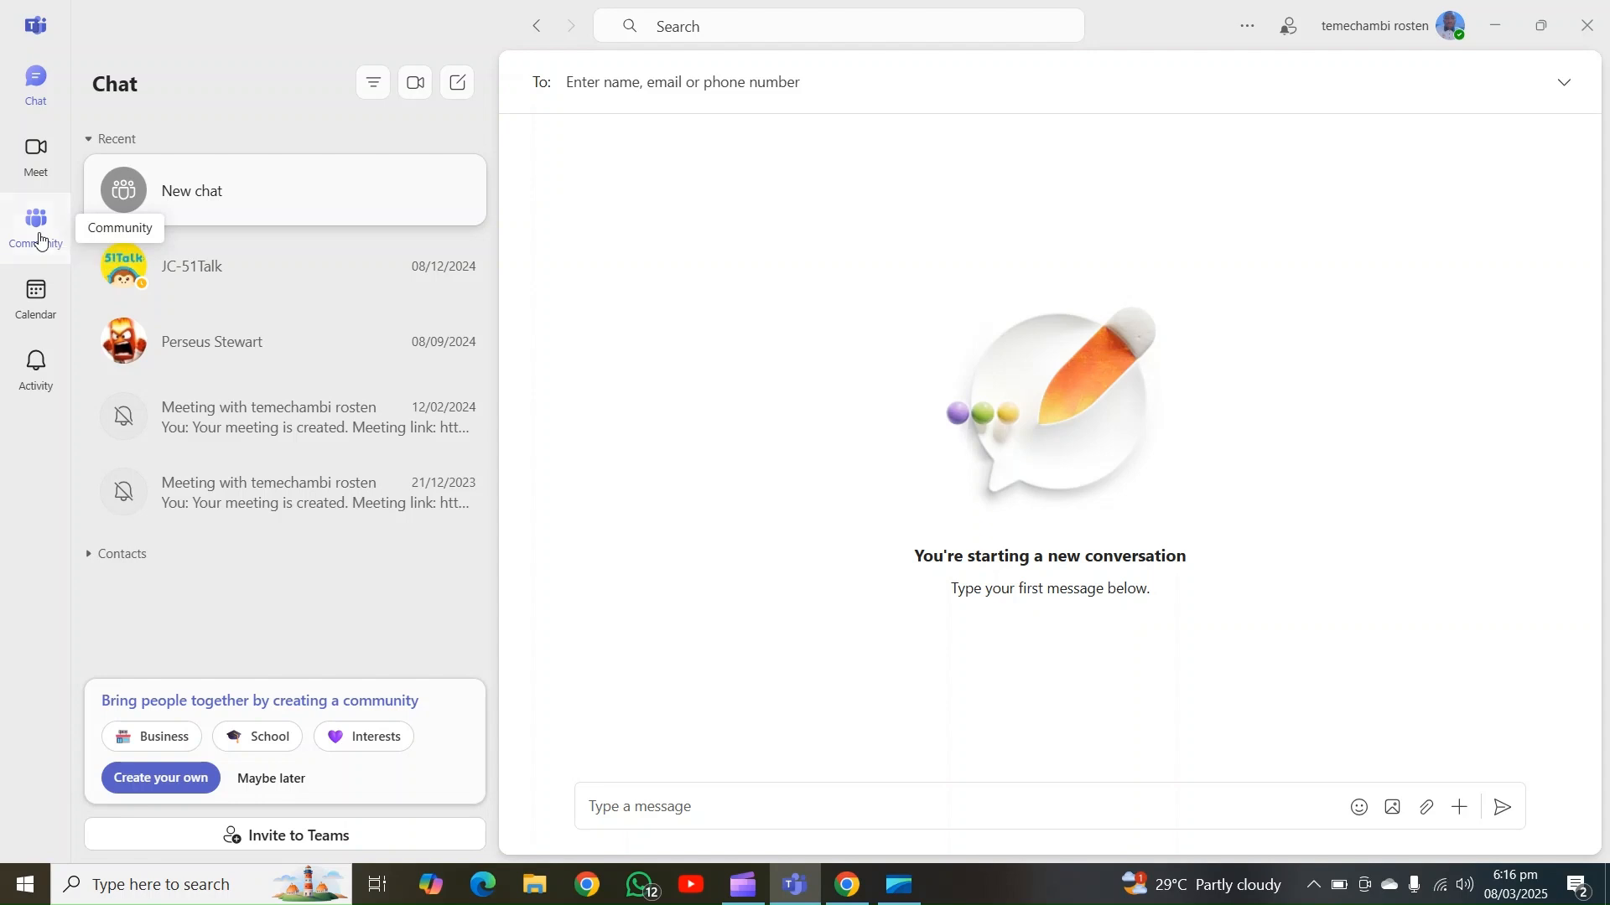
pyautogui.click(40, 241)
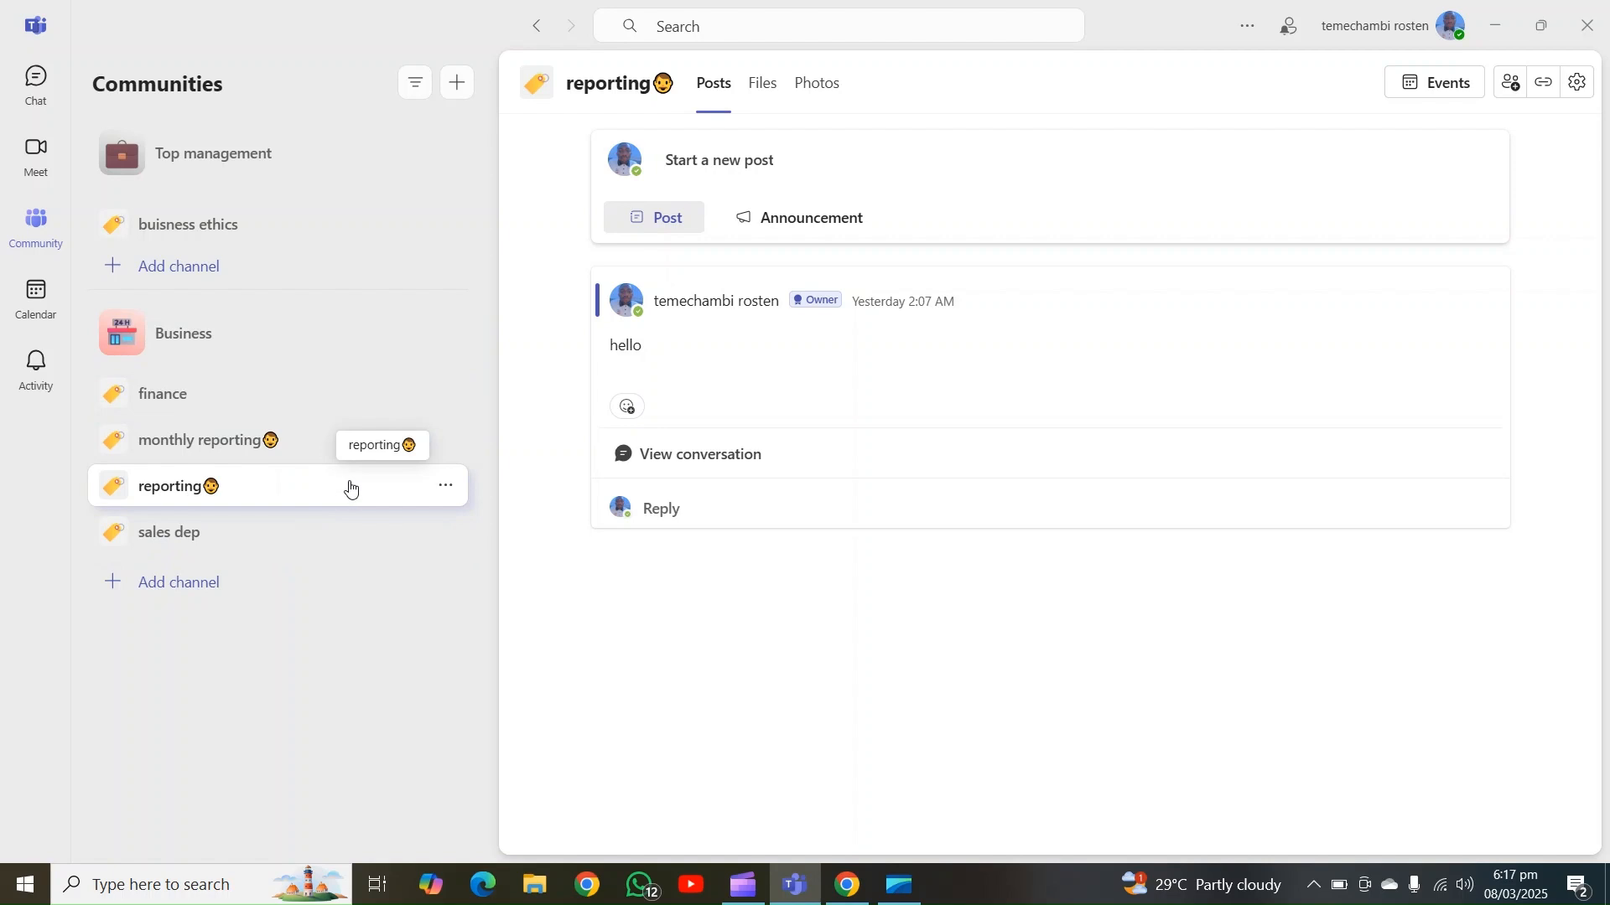
pyautogui.click(180, 446)
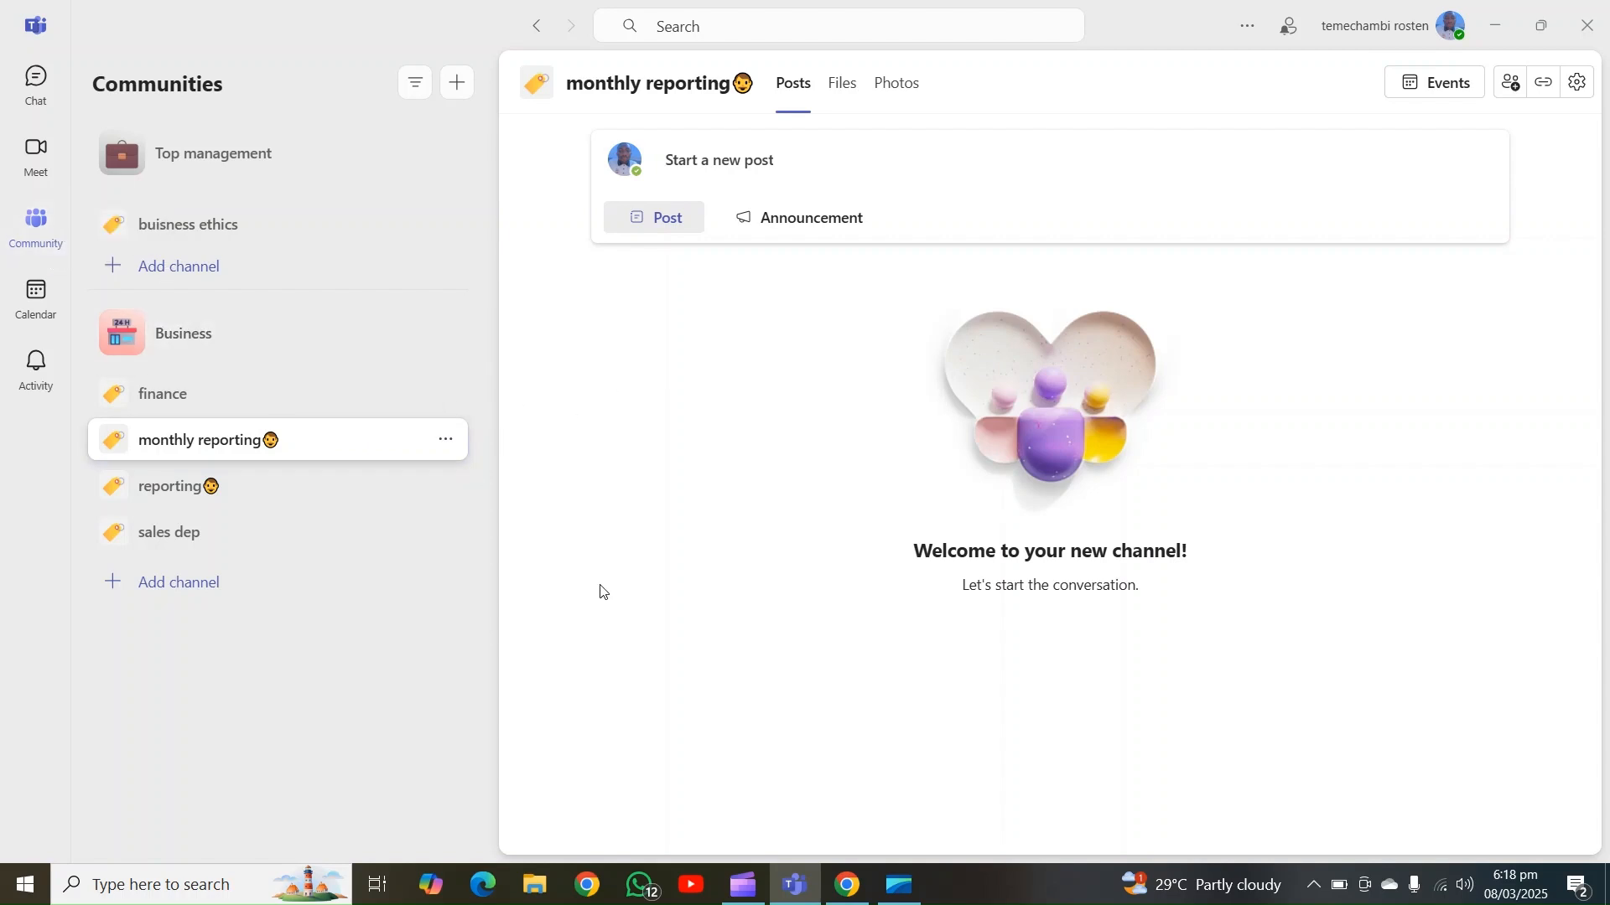
pyautogui.click(197, 500)
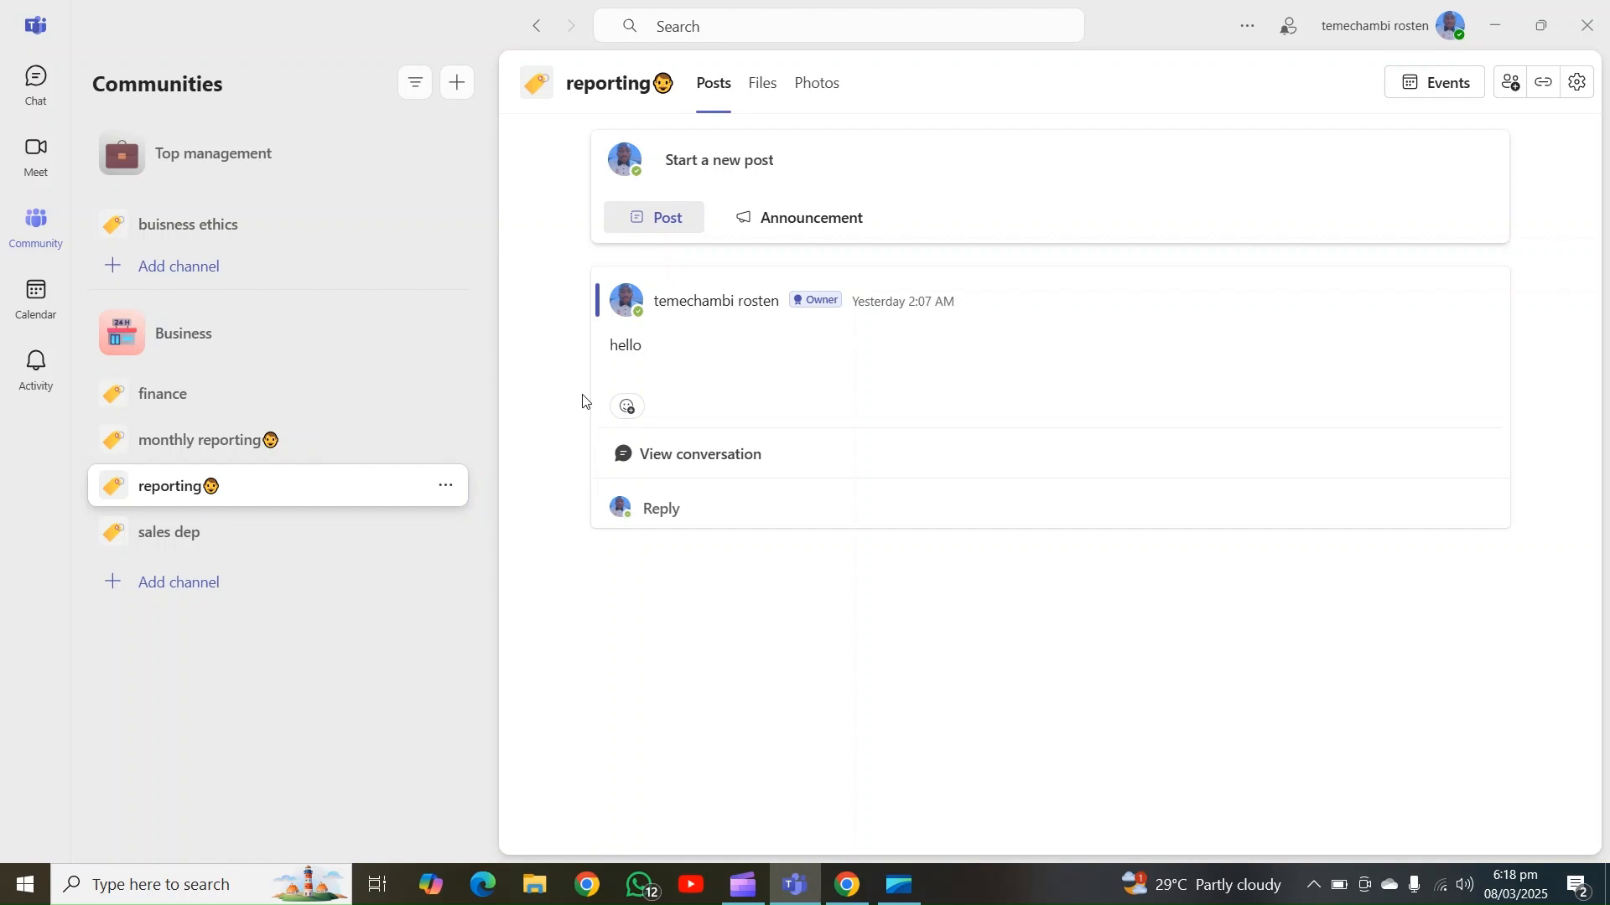
# - Start a new post in the reporting channel and look at the additional message formatting options
pyautogui.moveTo(757, 325)
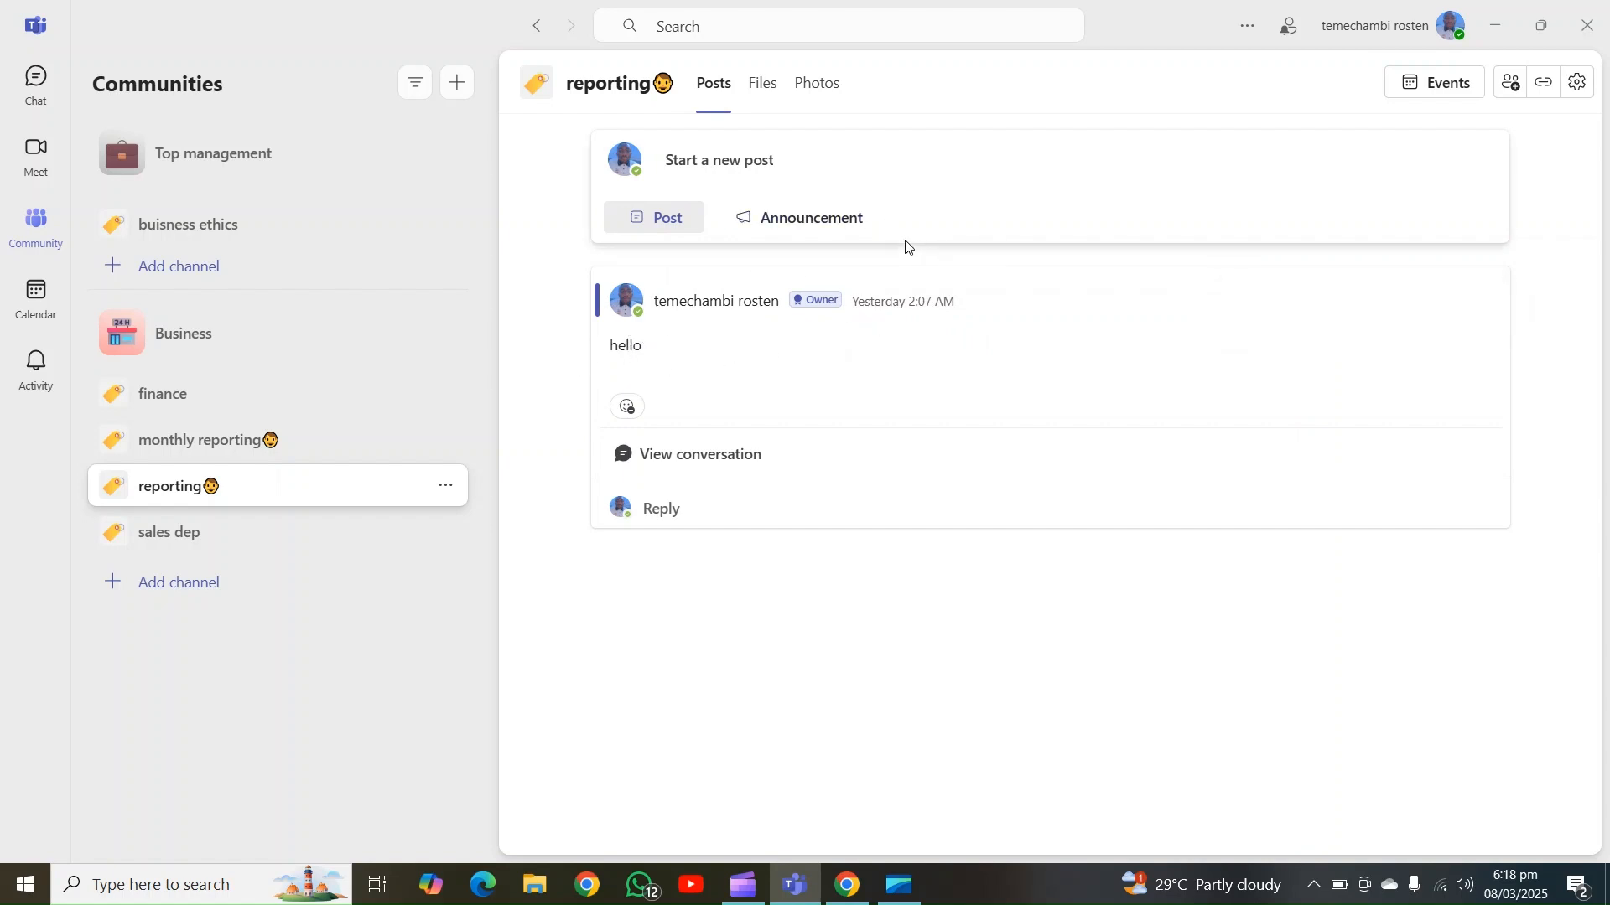
pyautogui.click(661, 219)
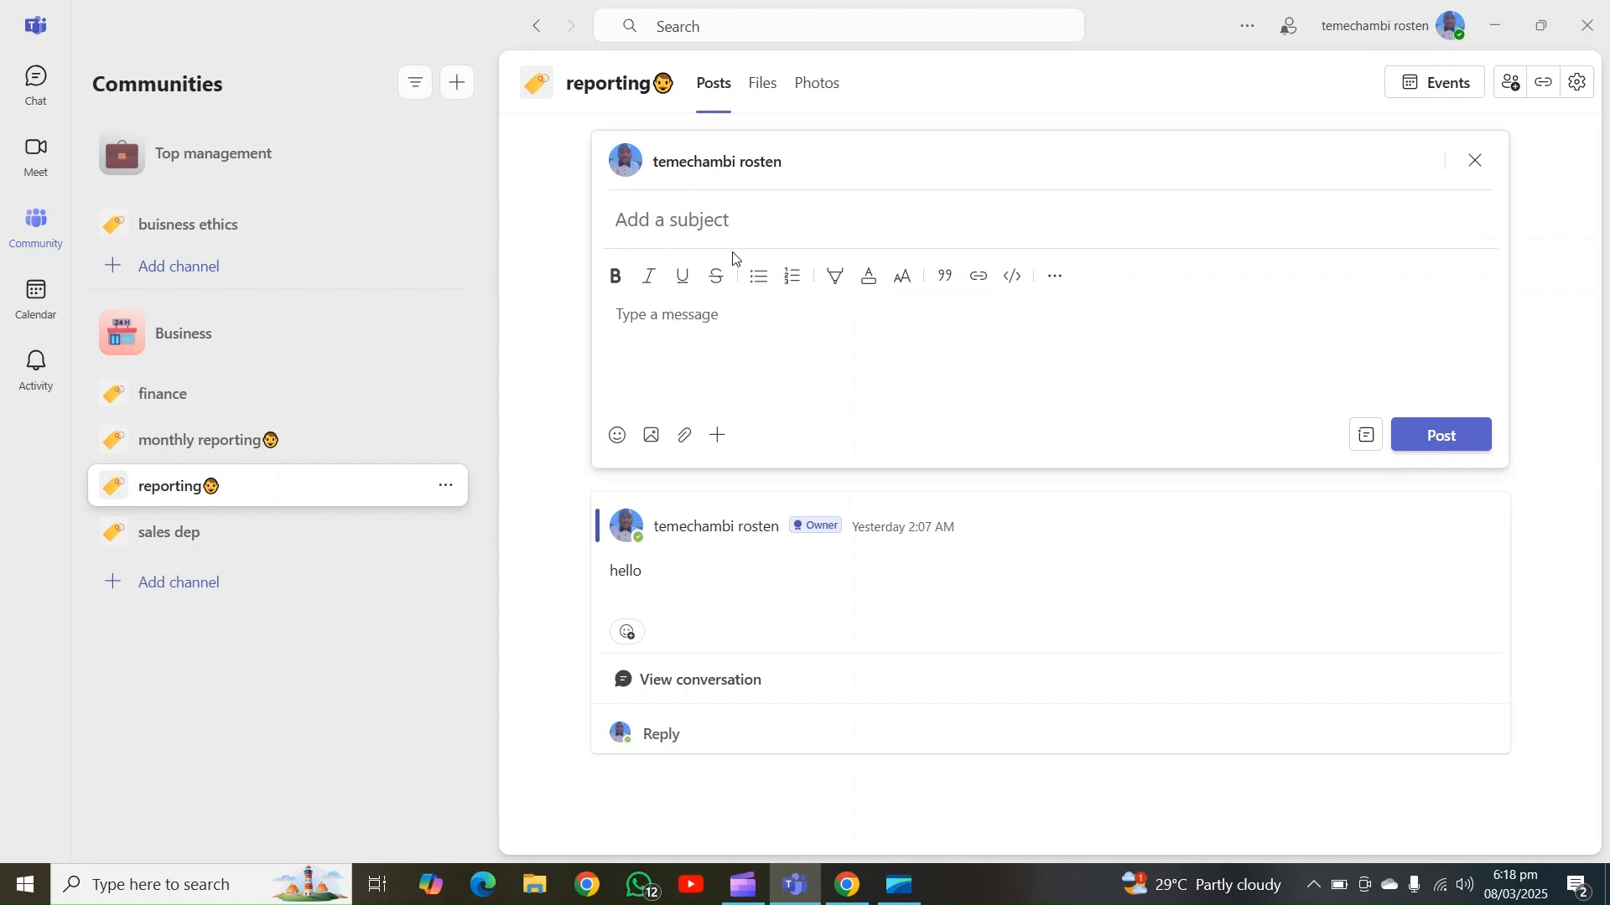
pyautogui.click(736, 223)
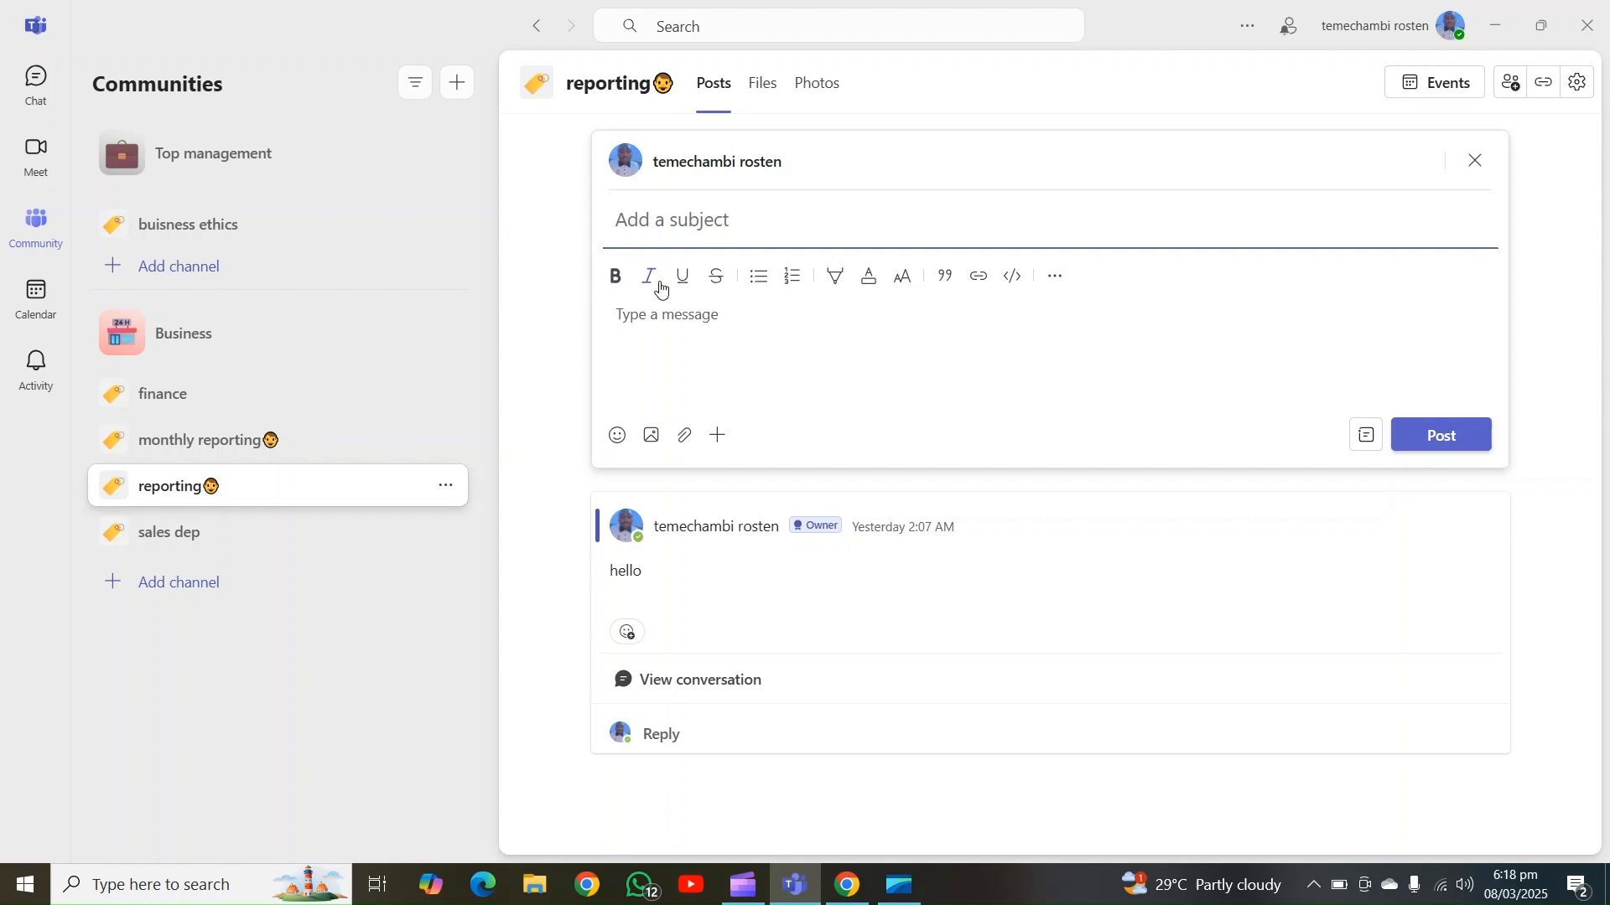
pyautogui.click(1056, 278)
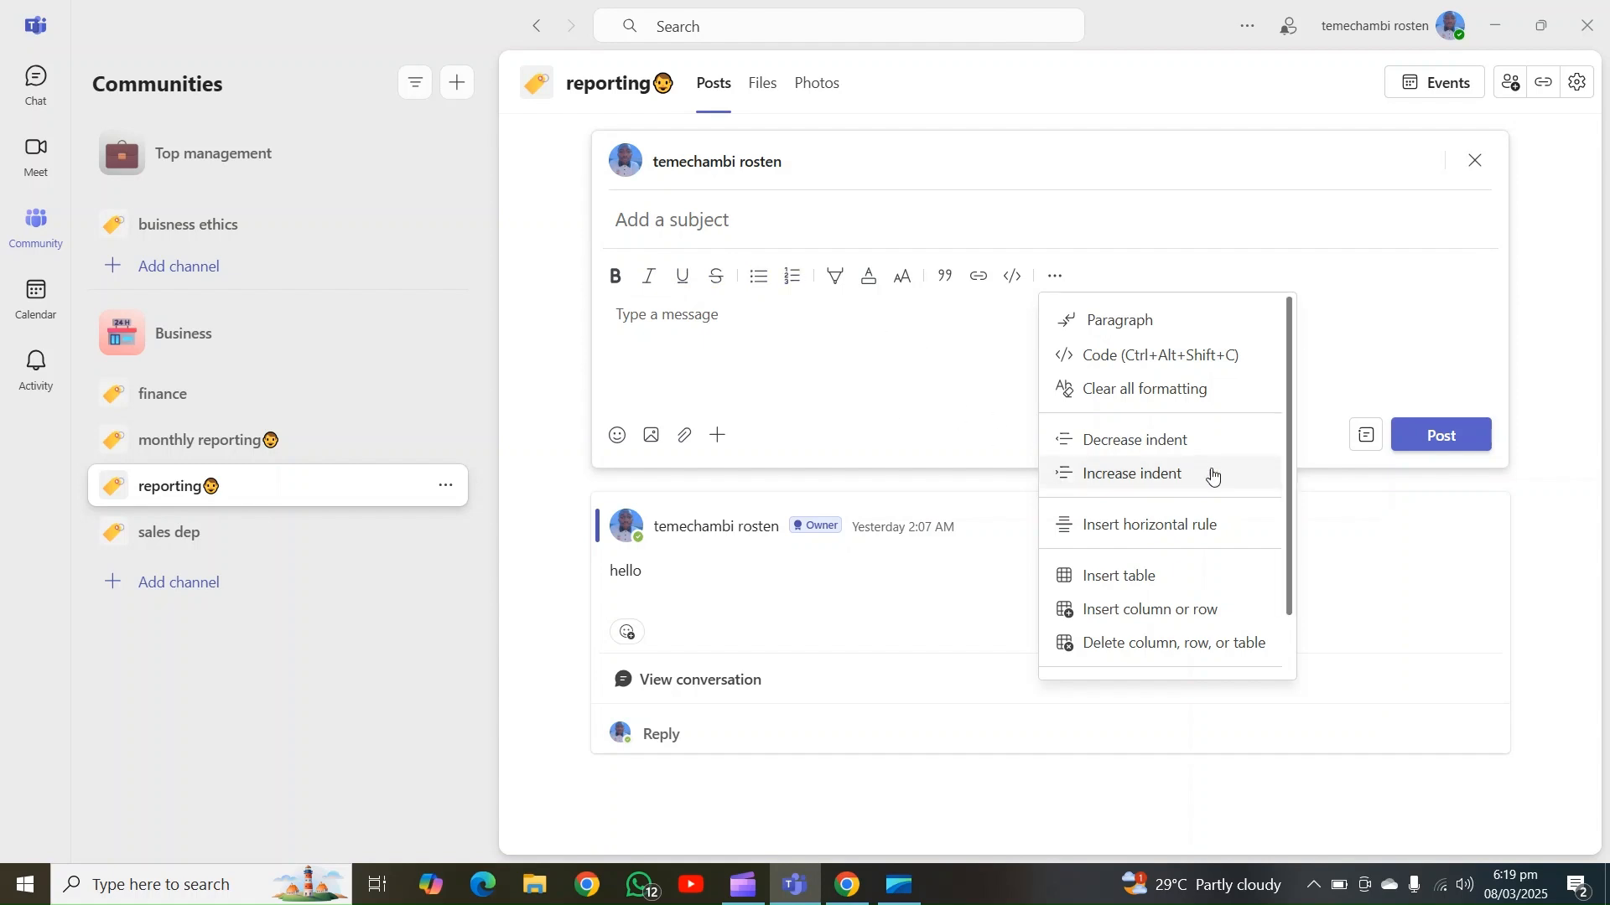
pyautogui.click(1420, 630)
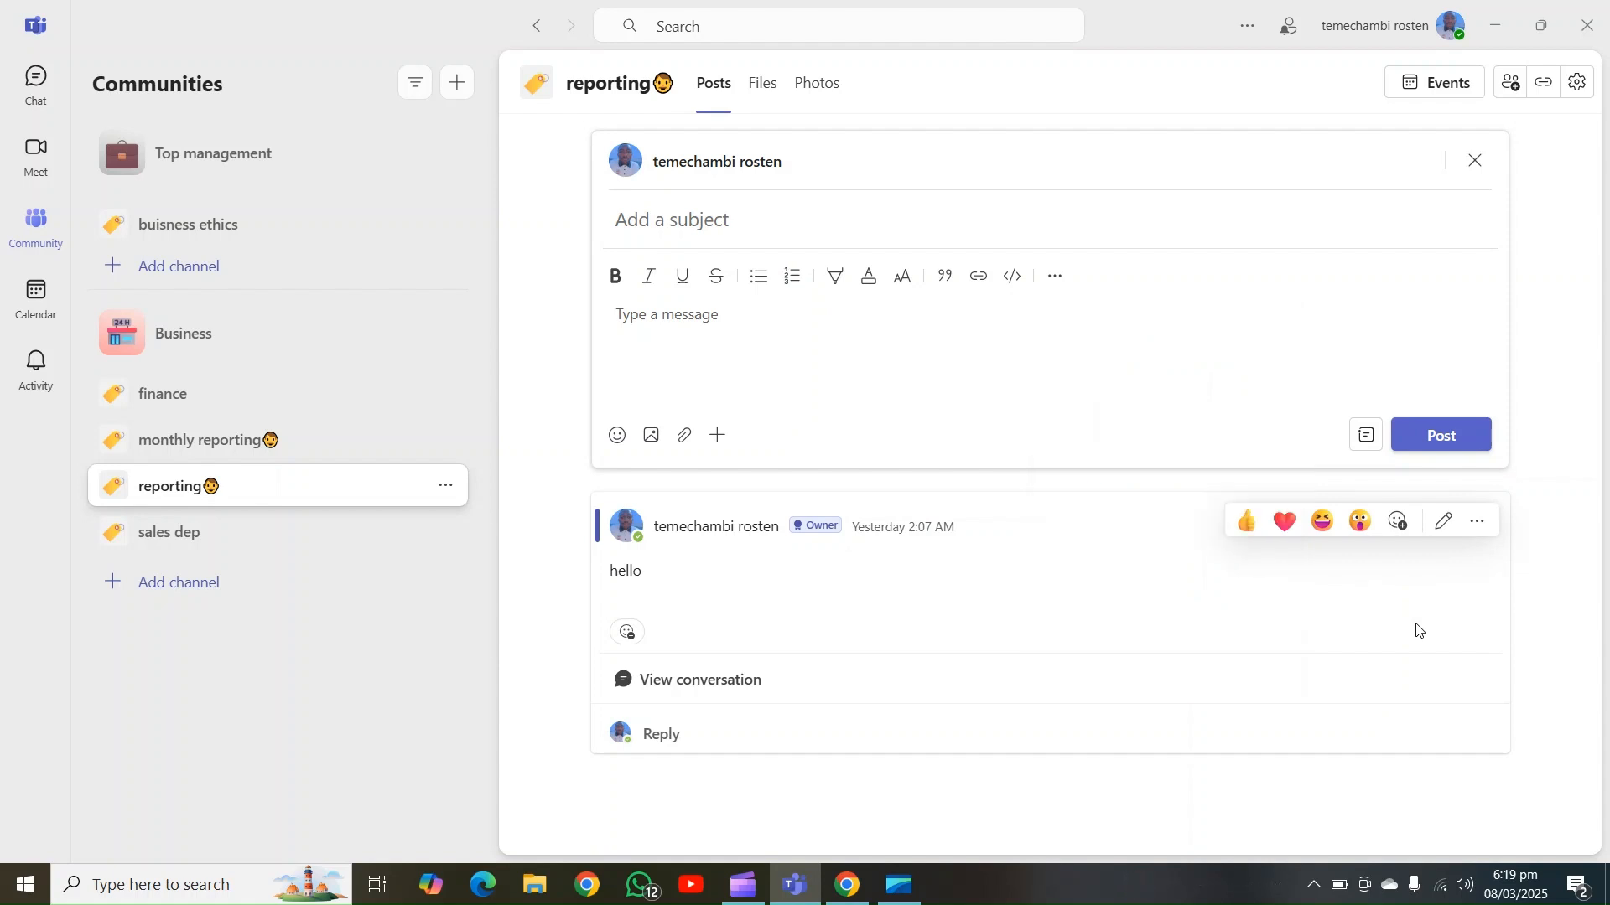
# - Change the post type to Announcement and mention Everyone in its message body
pyautogui.click(1366, 438)
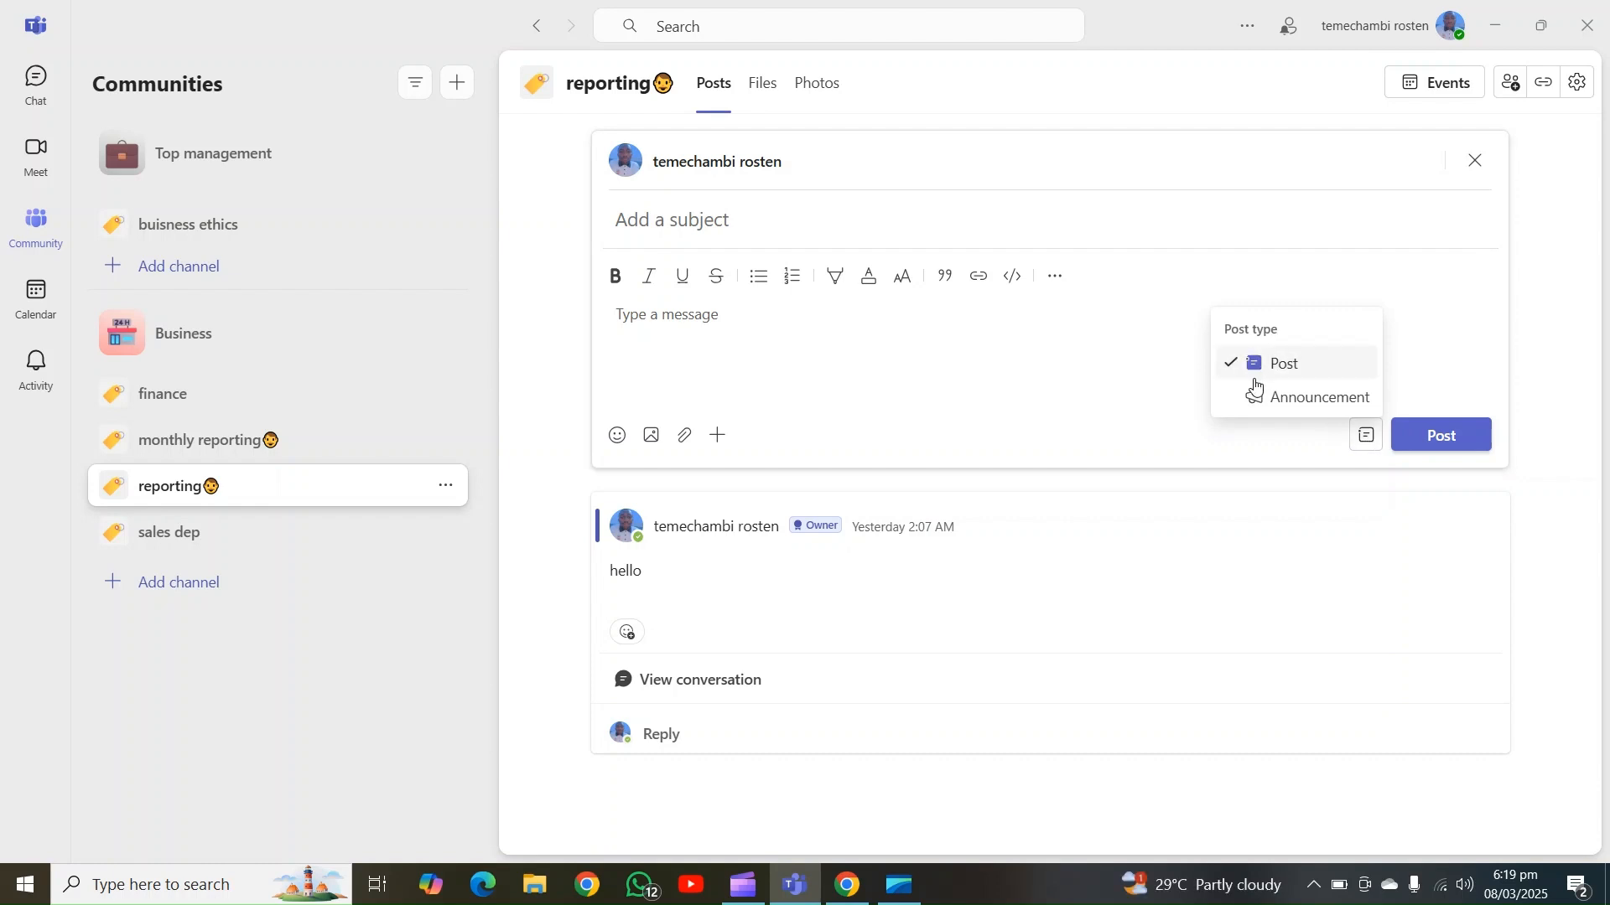
pyautogui.click(1312, 409)
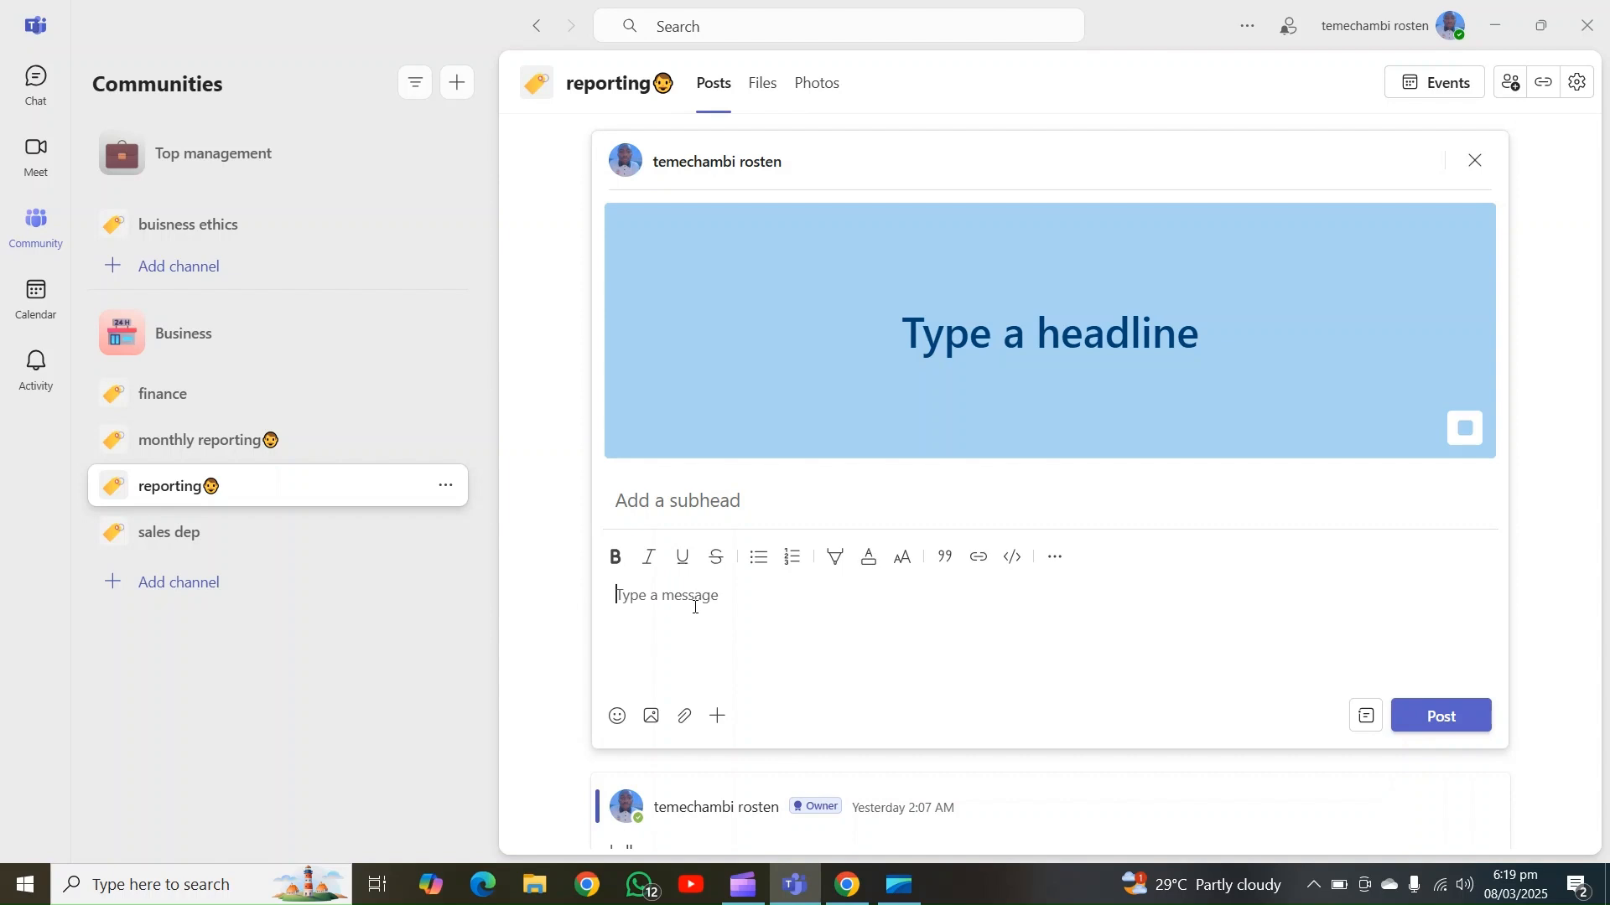
pyautogui.write('@')
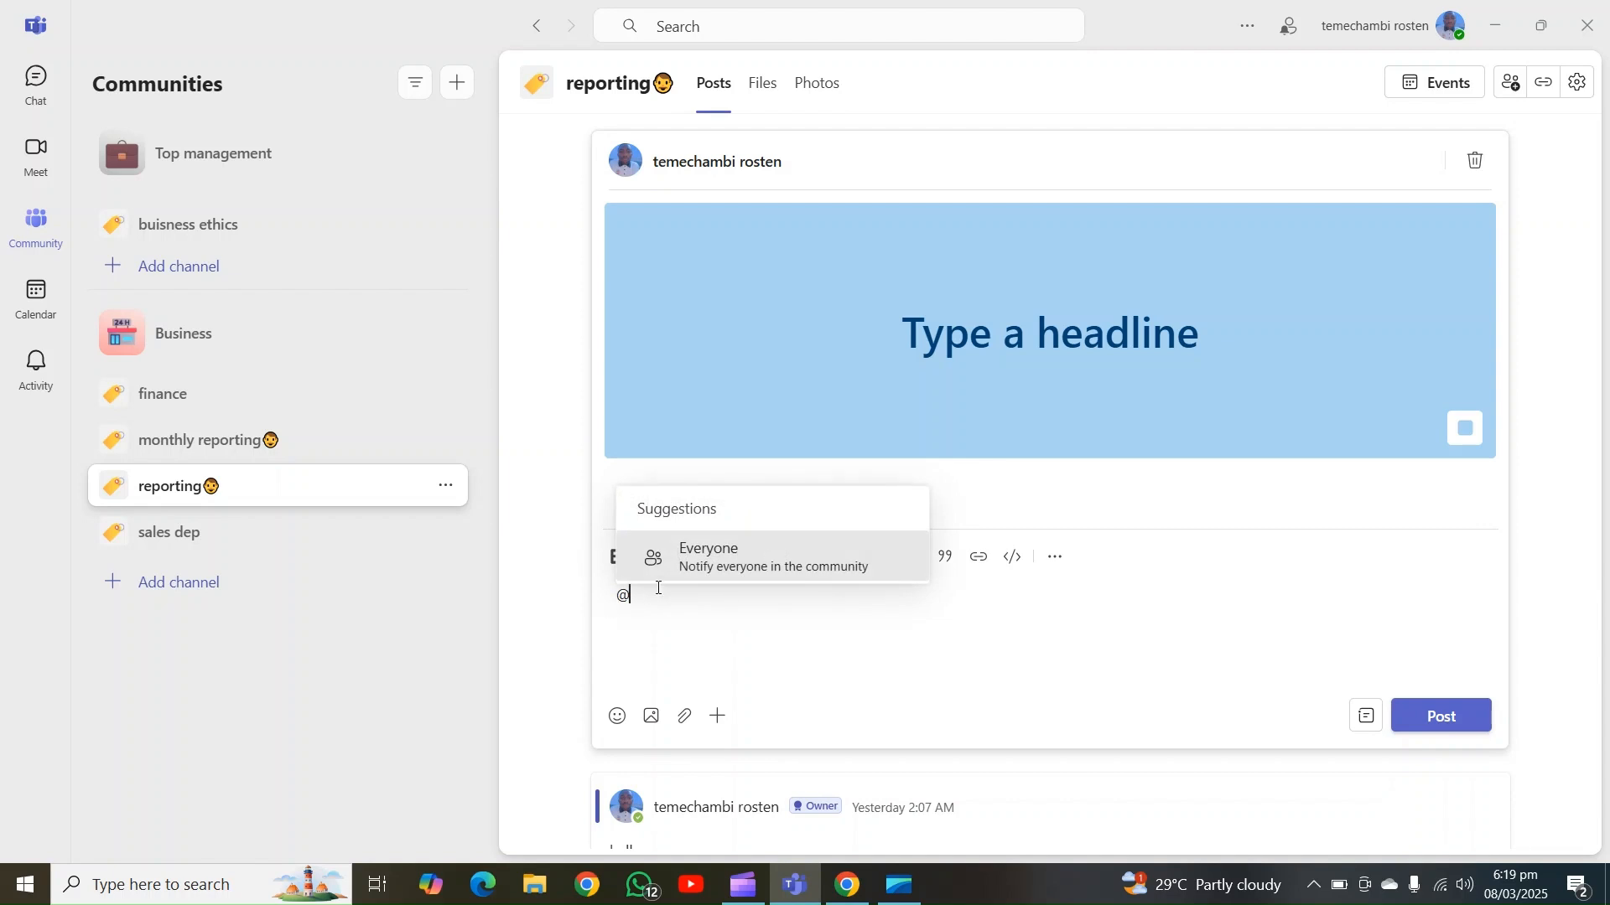
pyautogui.click(716, 561)
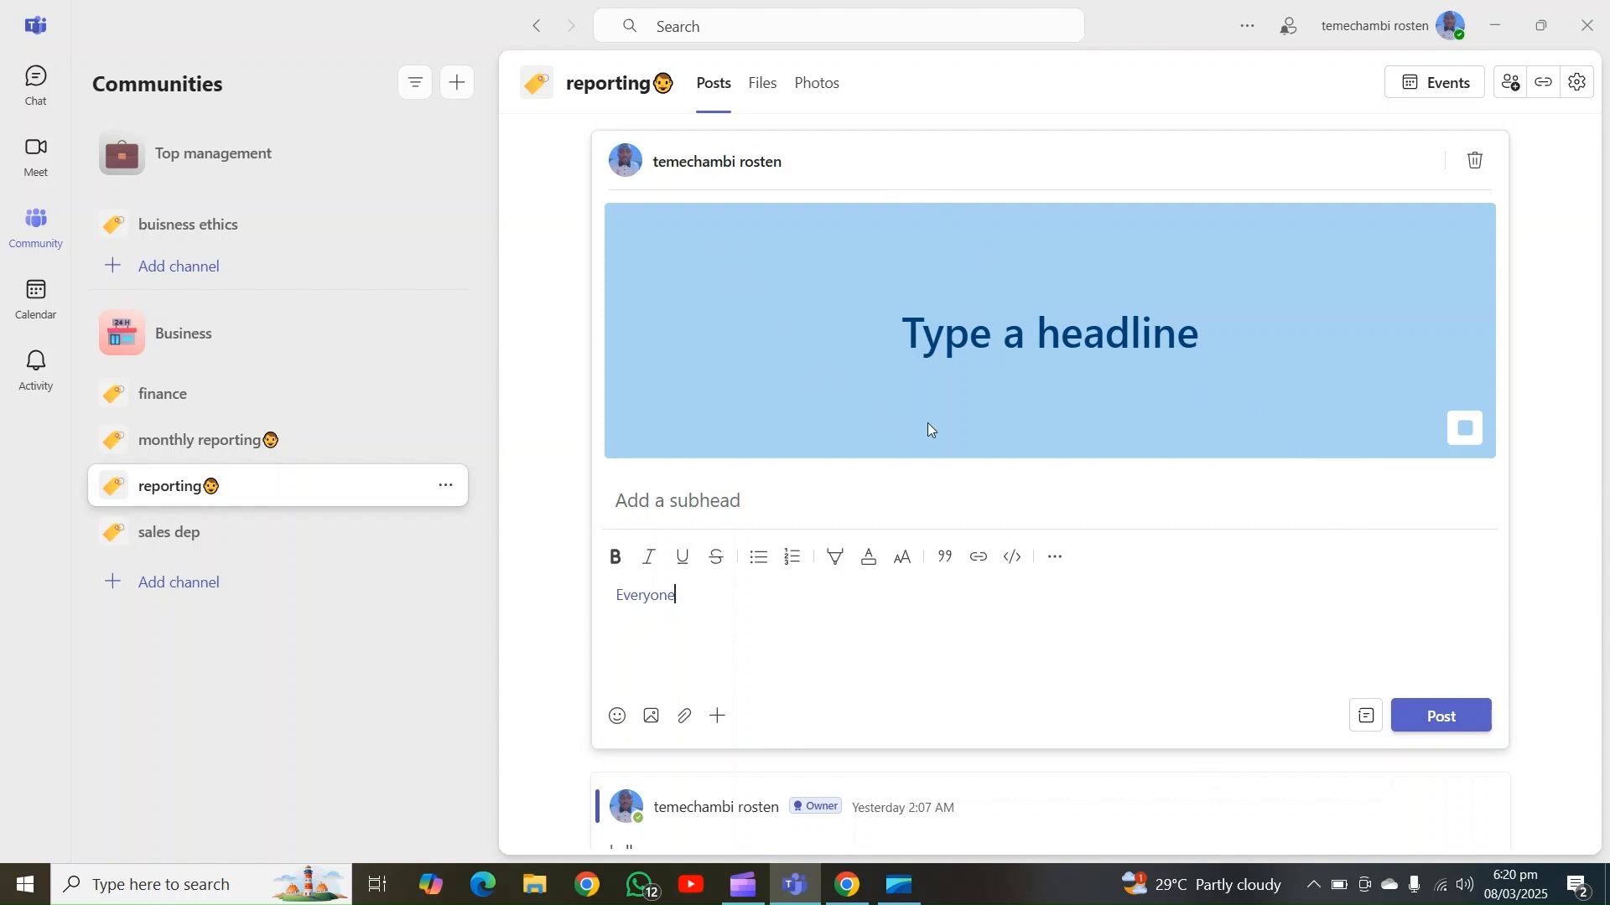
# - View the files and photos shared in the reporting channel
pyautogui.click(771, 91)
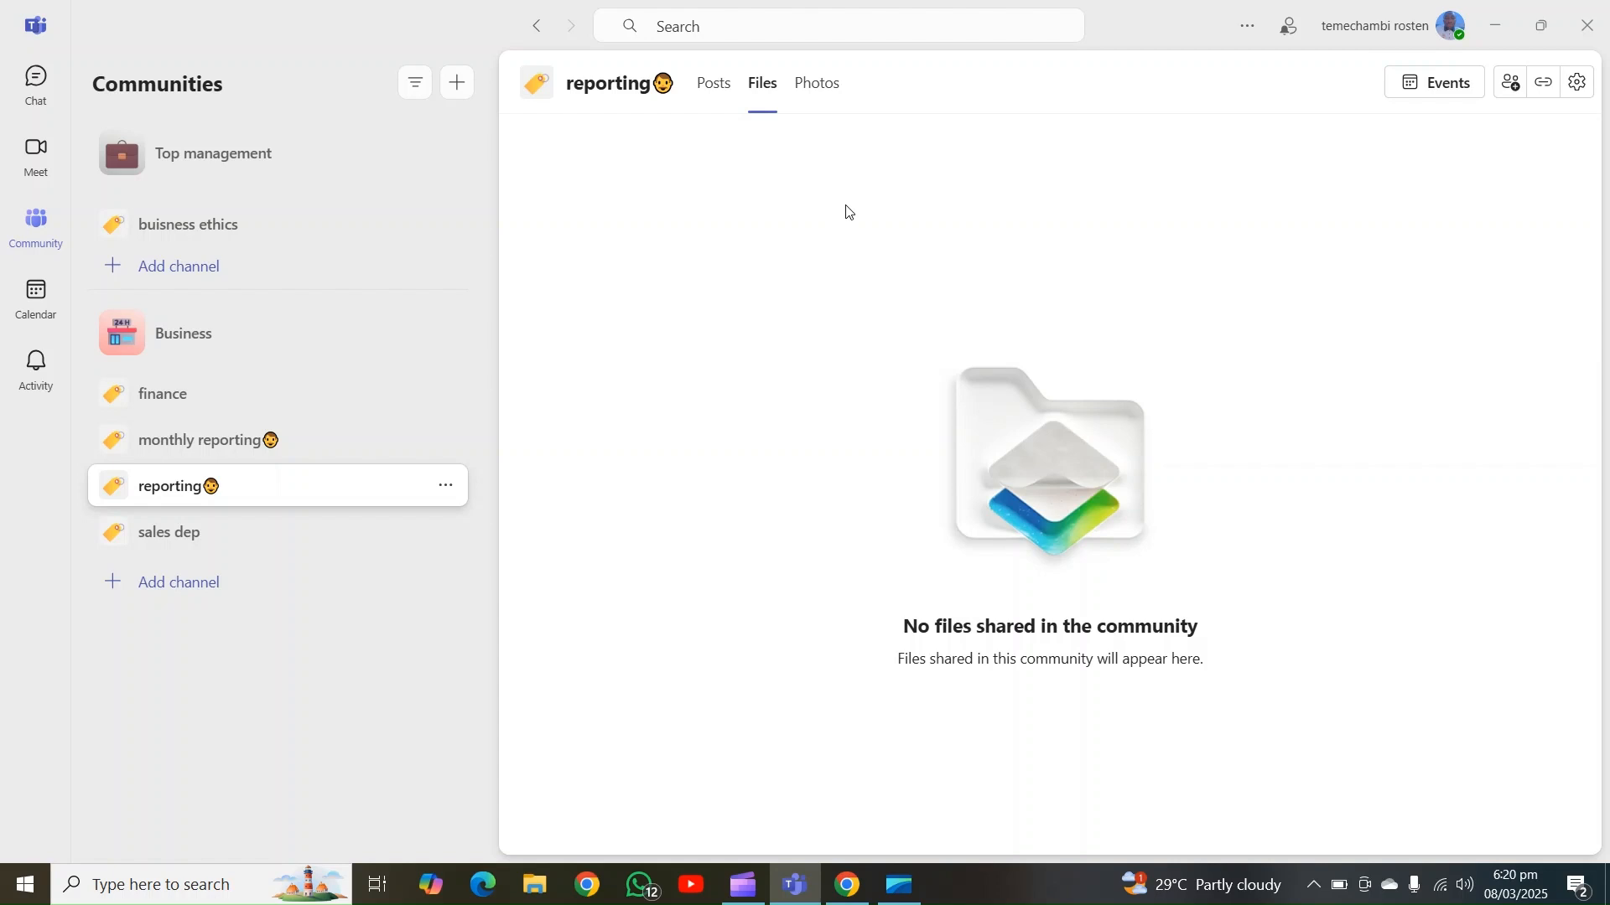
pyautogui.click(815, 94)
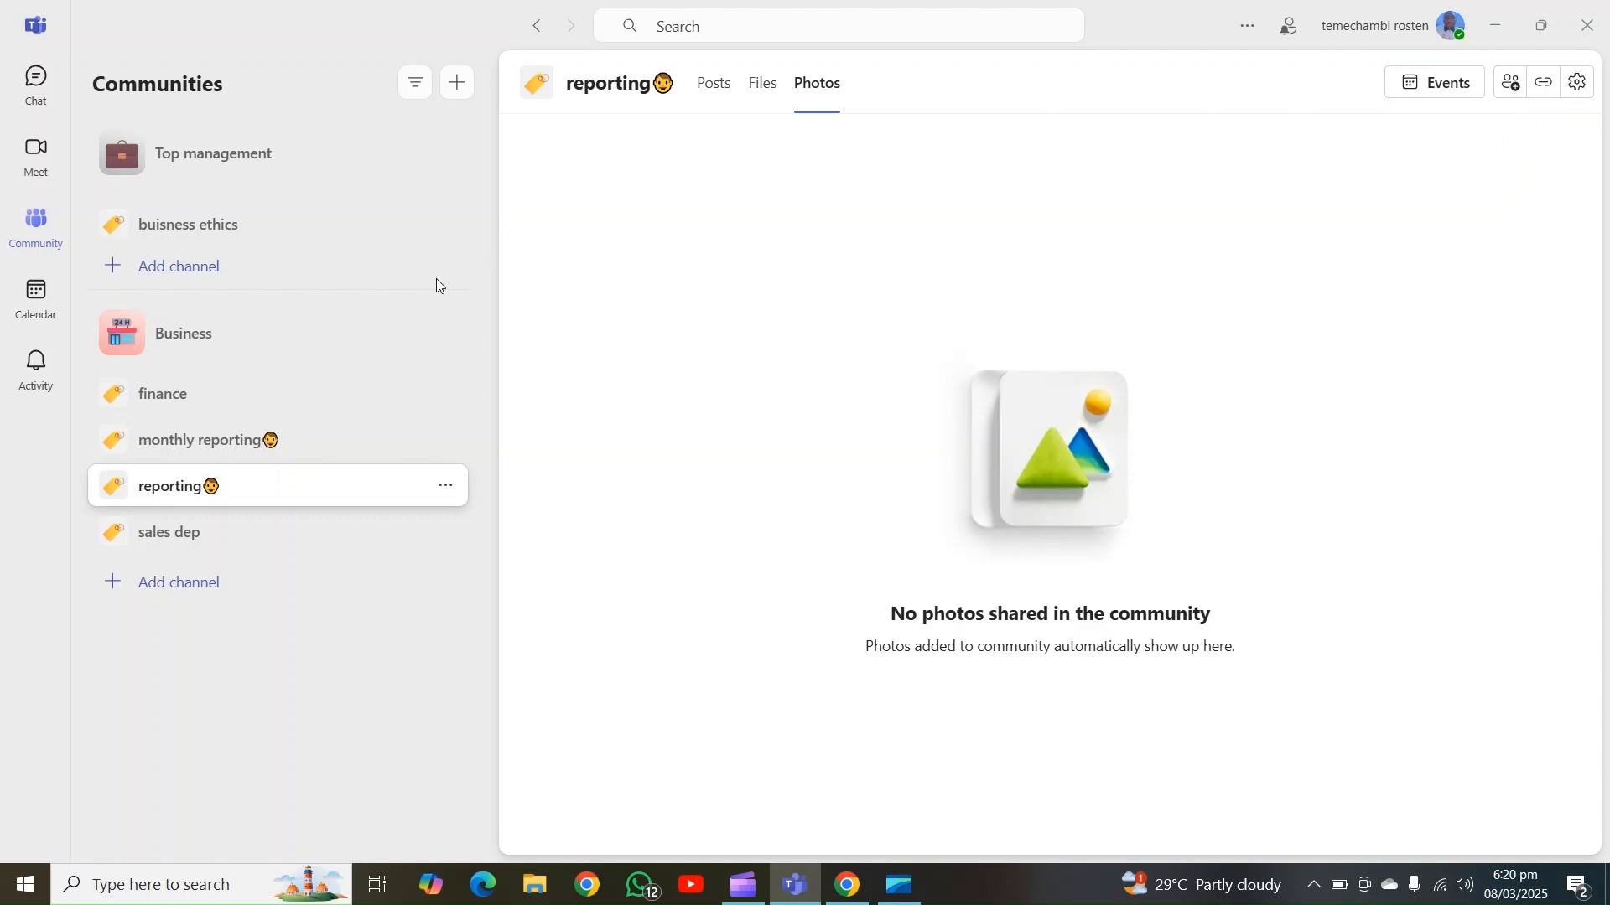
# - Review the Business community's members, member requests and blocked contacts, and stop members from sharing a link to the community
pyautogui.click(1576, 84)
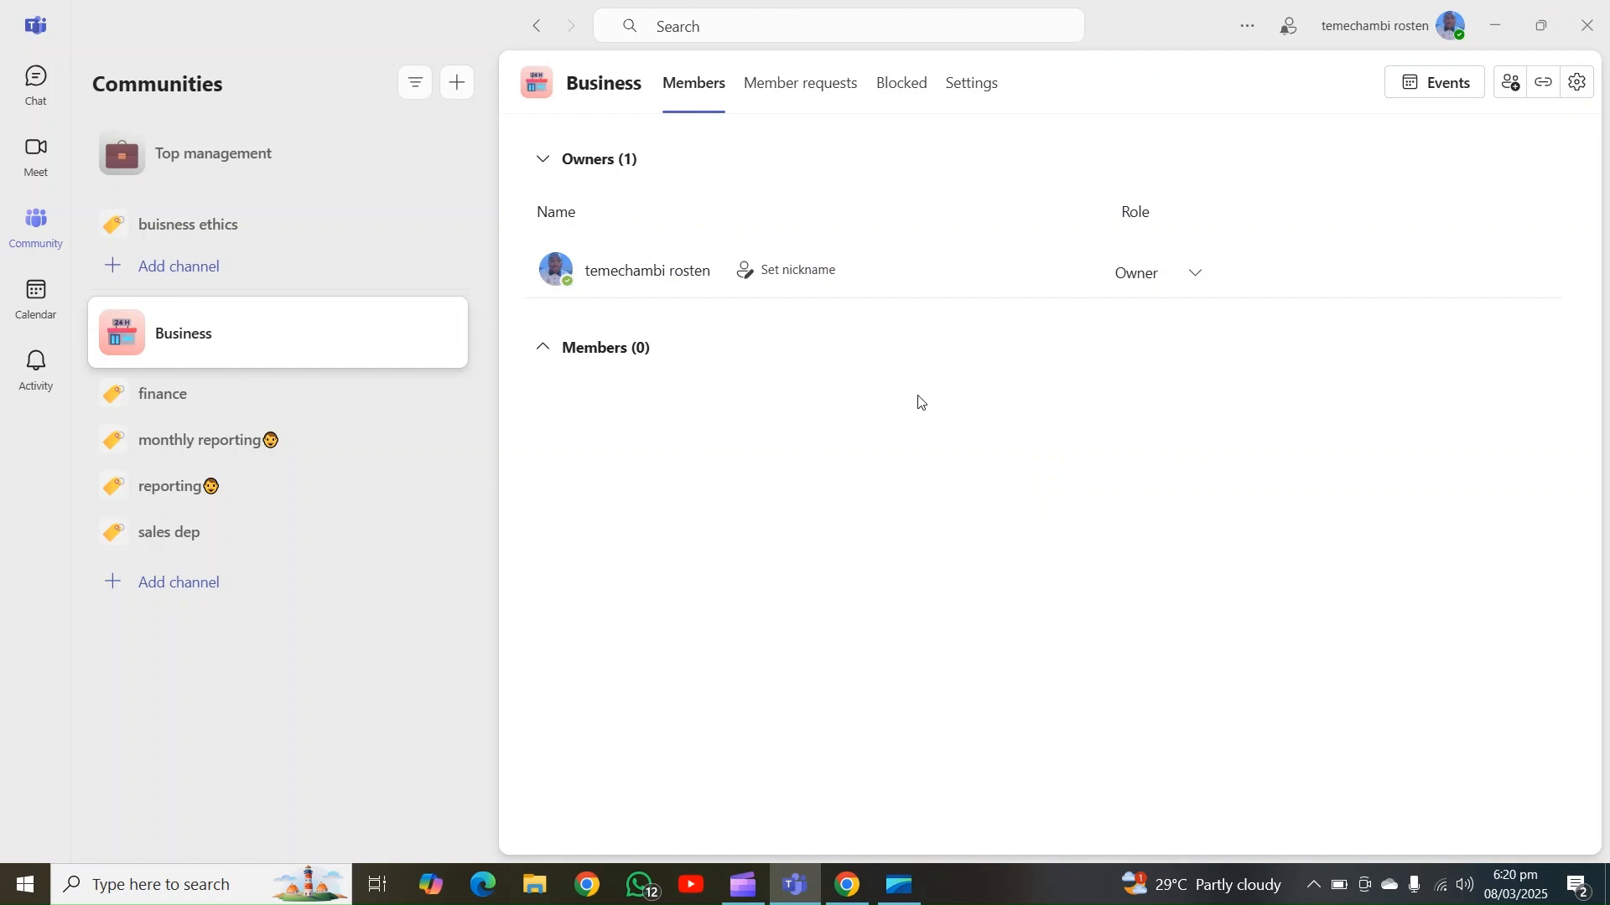
pyautogui.click(790, 90)
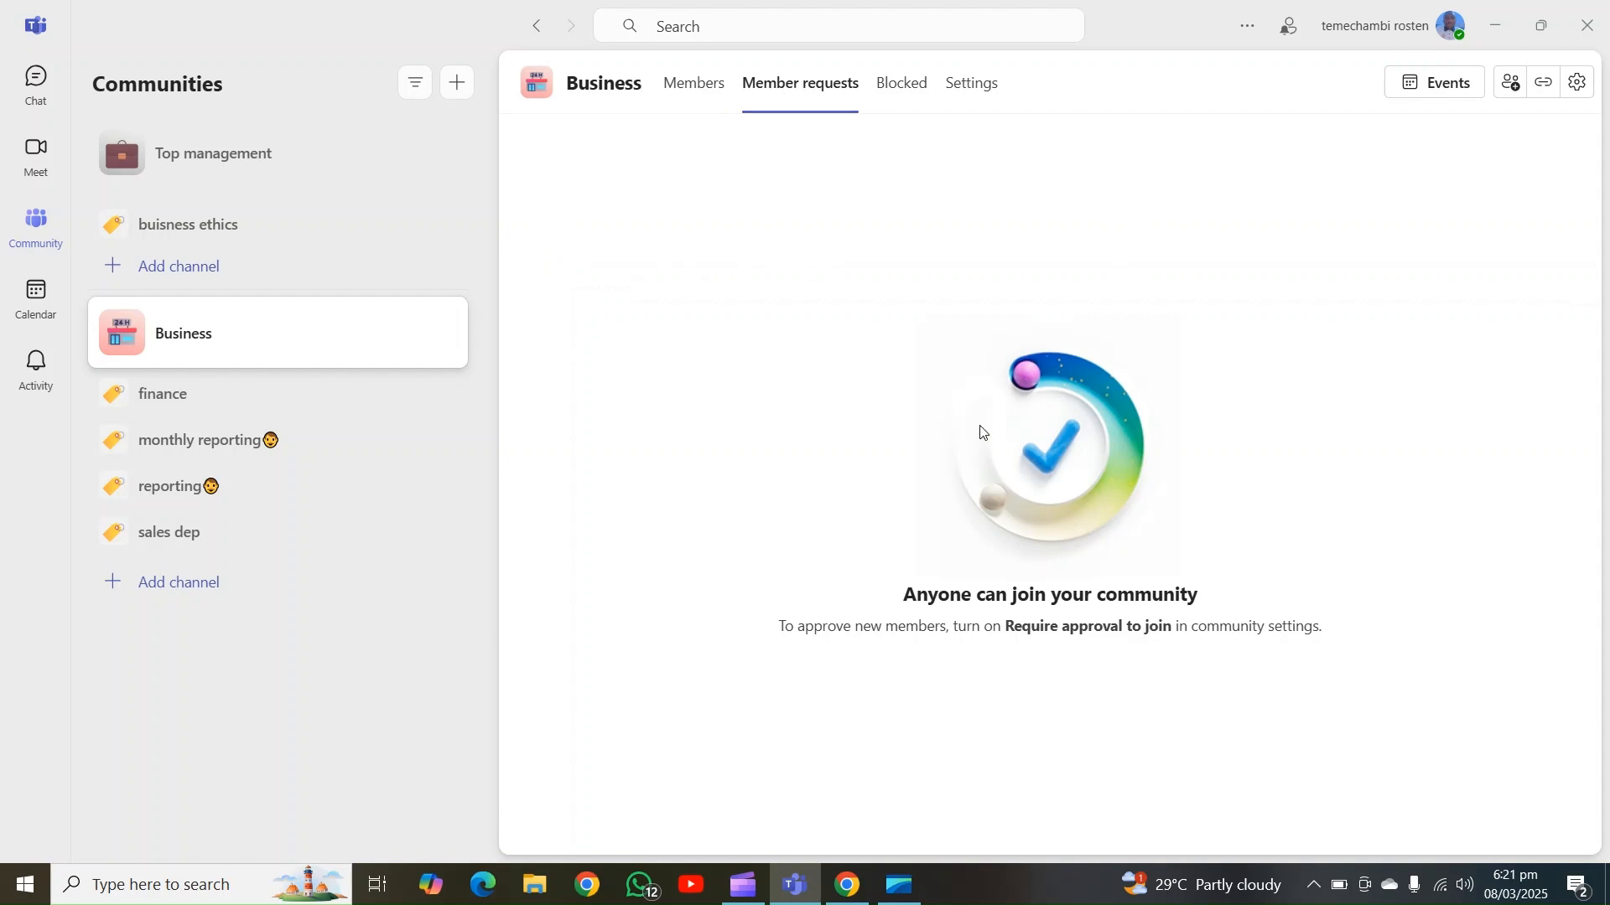
pyautogui.click(899, 85)
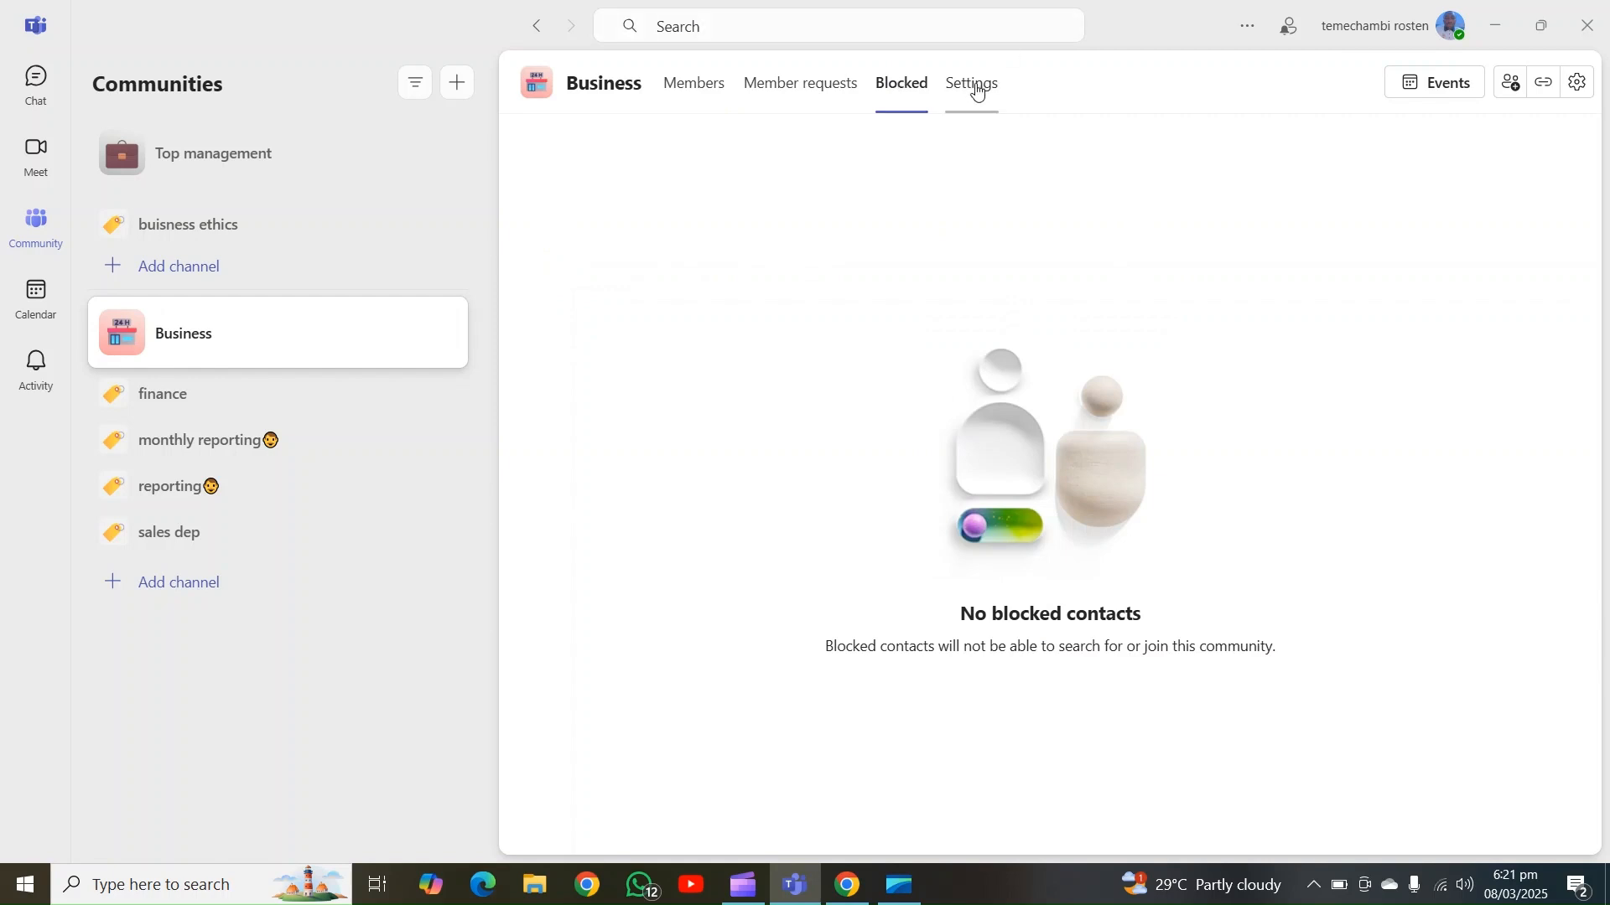
pyautogui.click(974, 85)
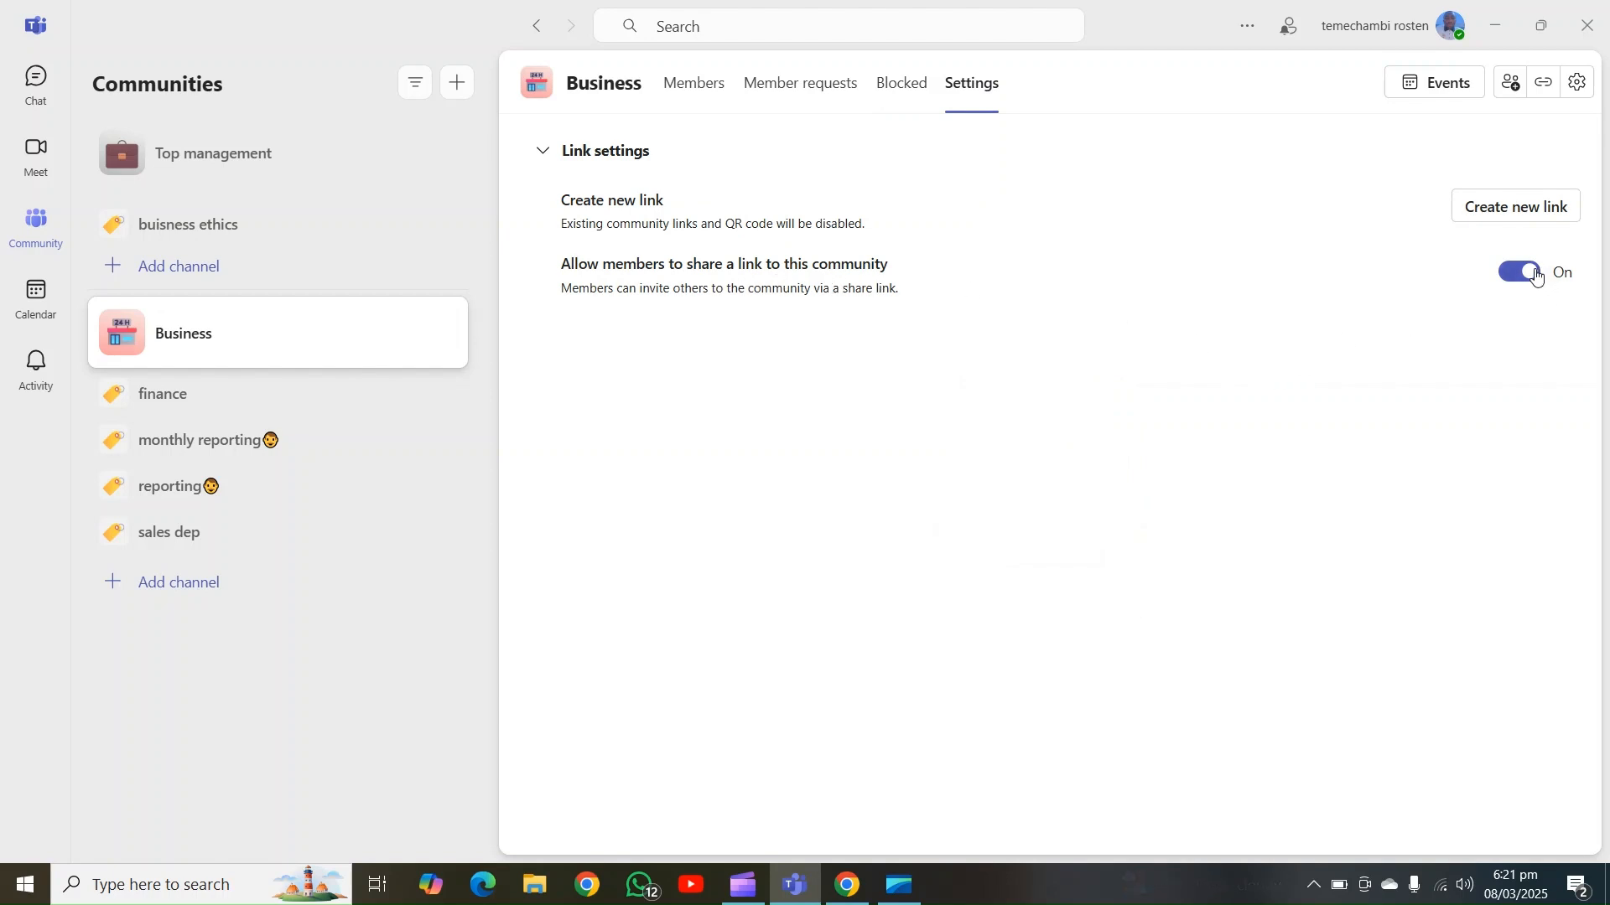
pyautogui.click(1536, 275)
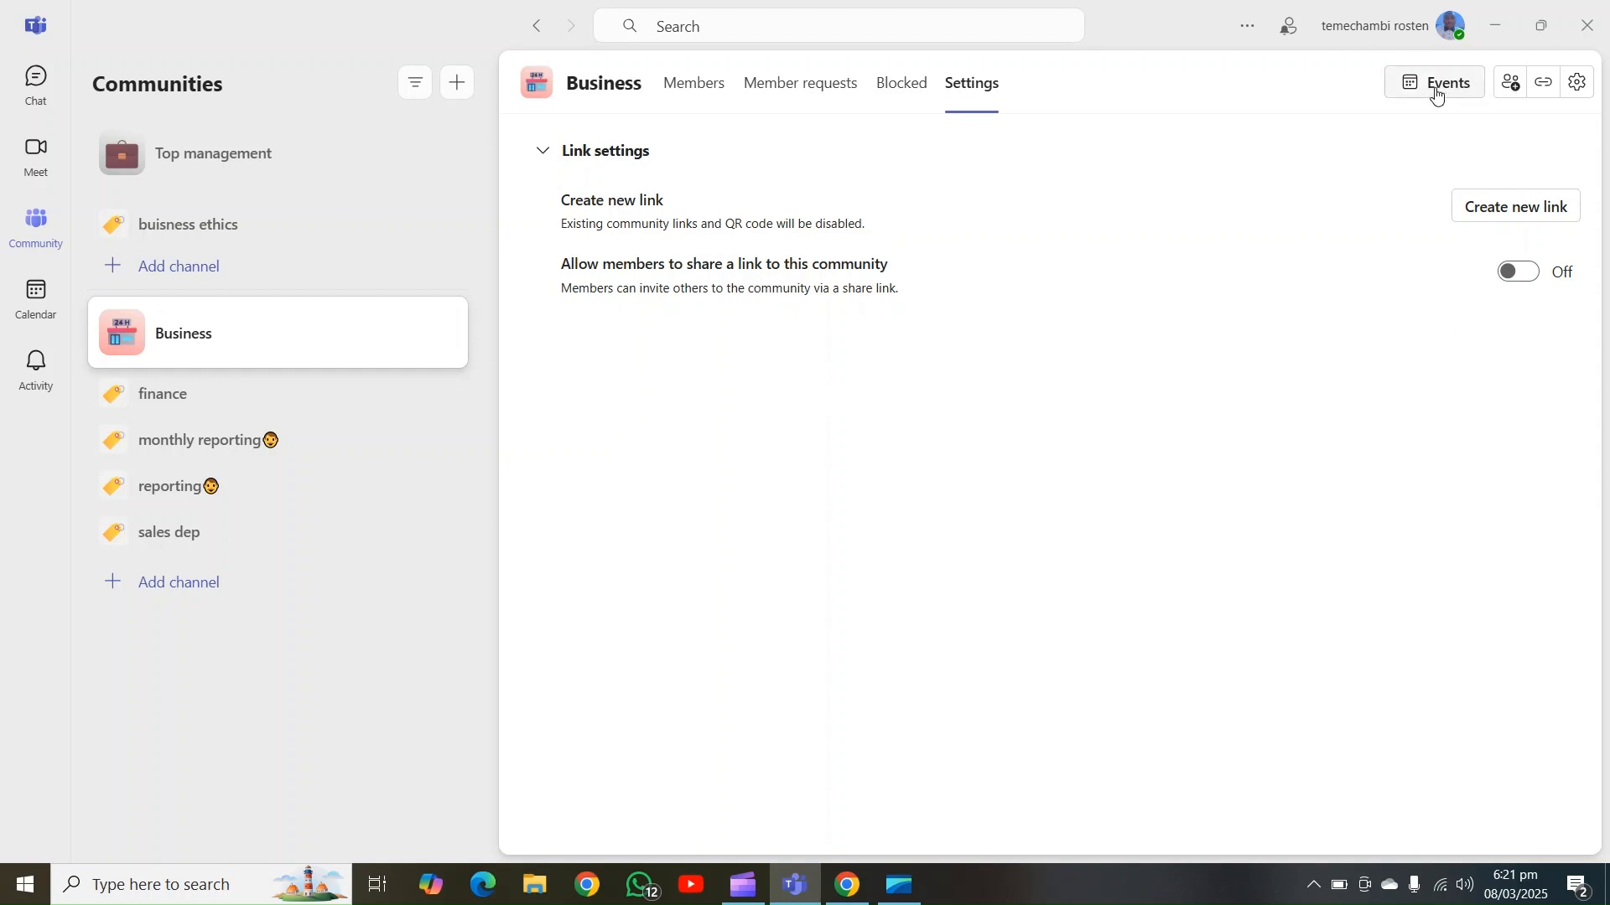
# - View the Business community's events and return to its main page
pyautogui.click(1440, 92)
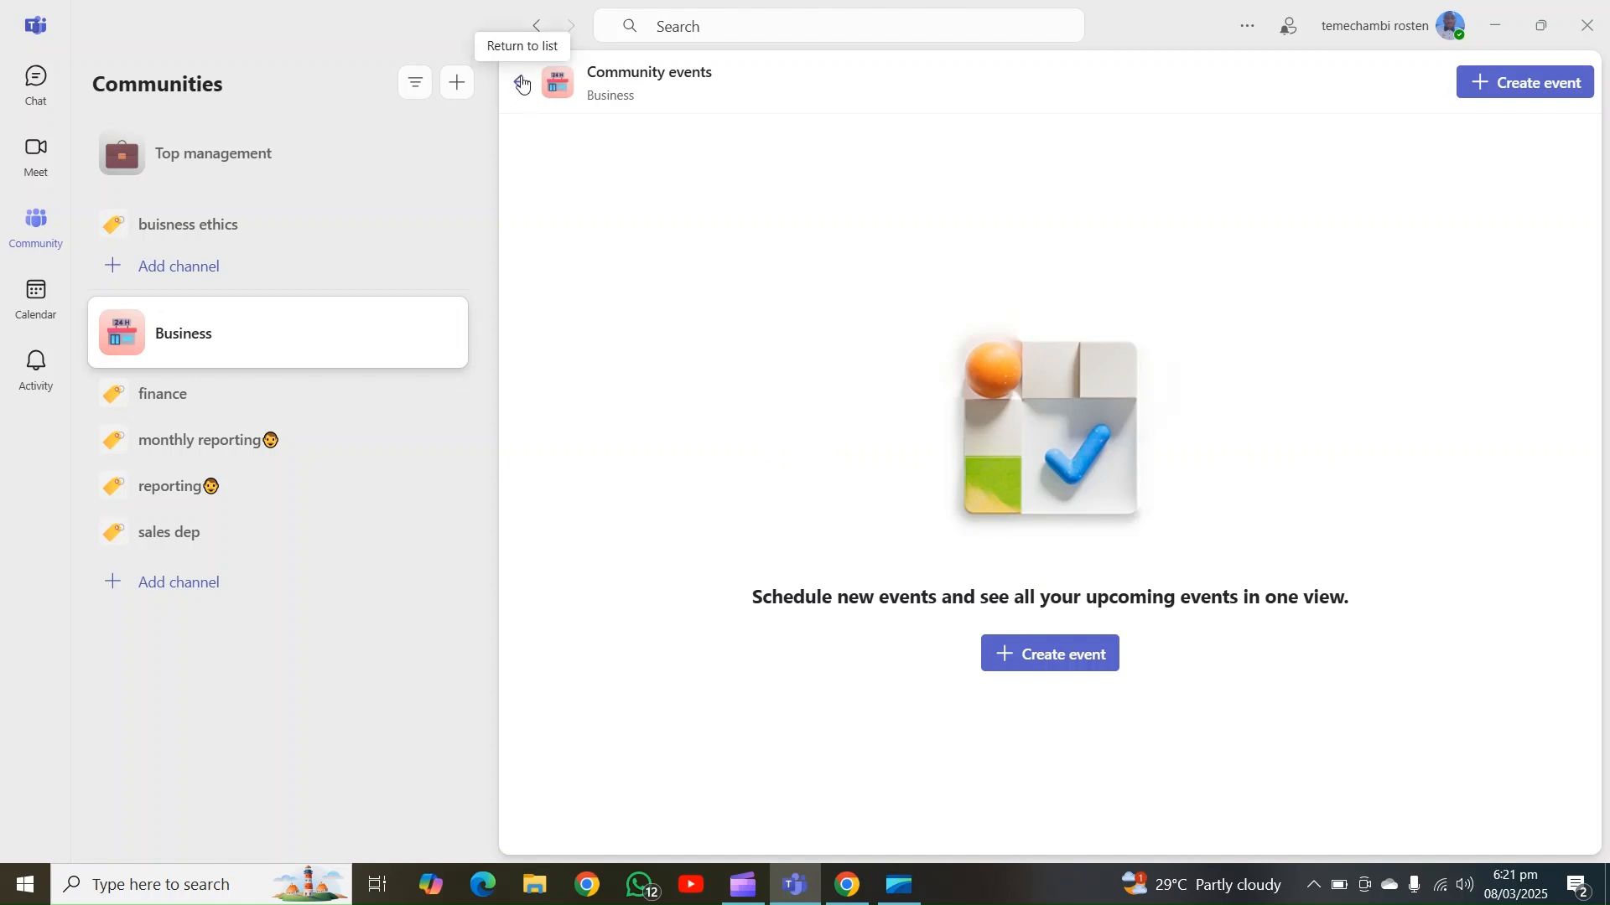
pyautogui.click(521, 84)
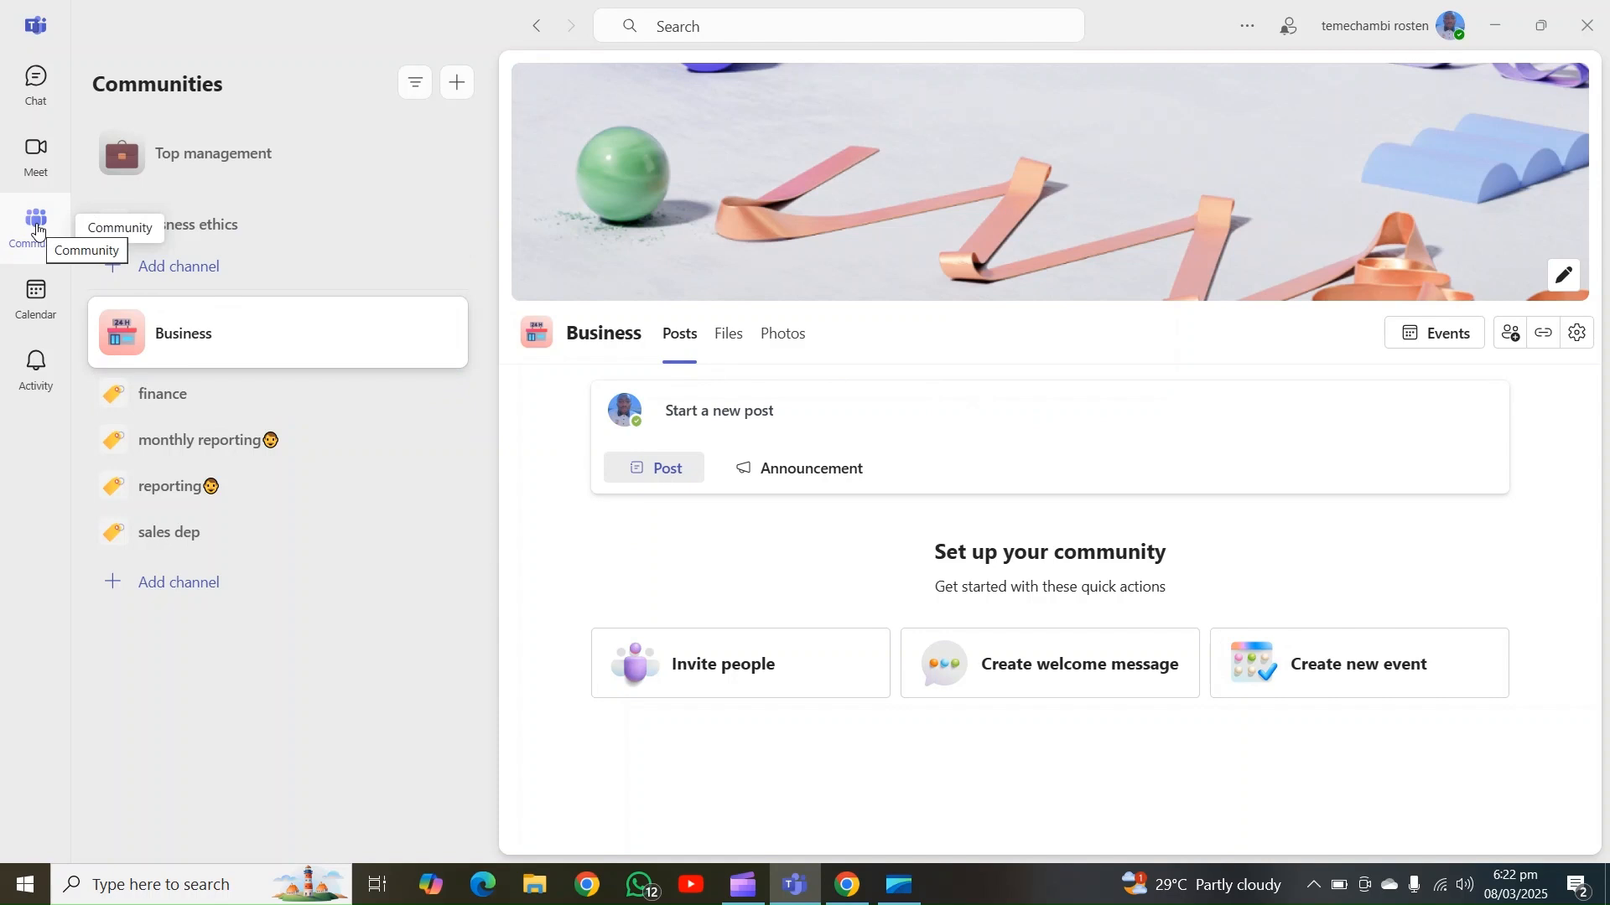
# - Open the chats and look at the suggested recipients for a new chat
pyautogui.click(34, 82)
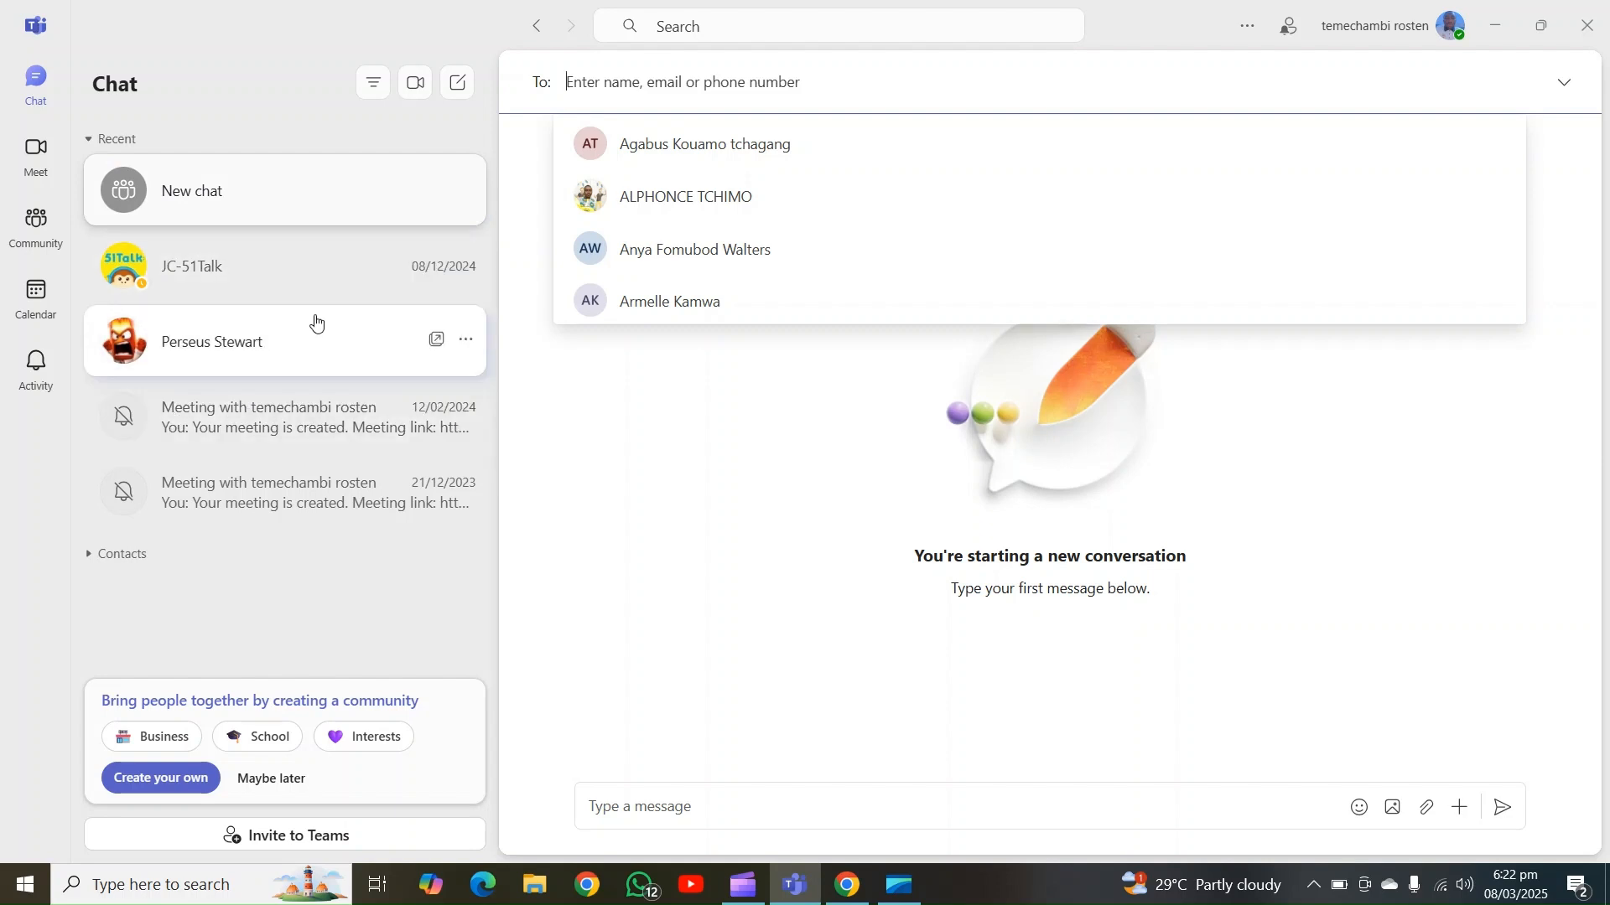
pyautogui.click(201, 185)
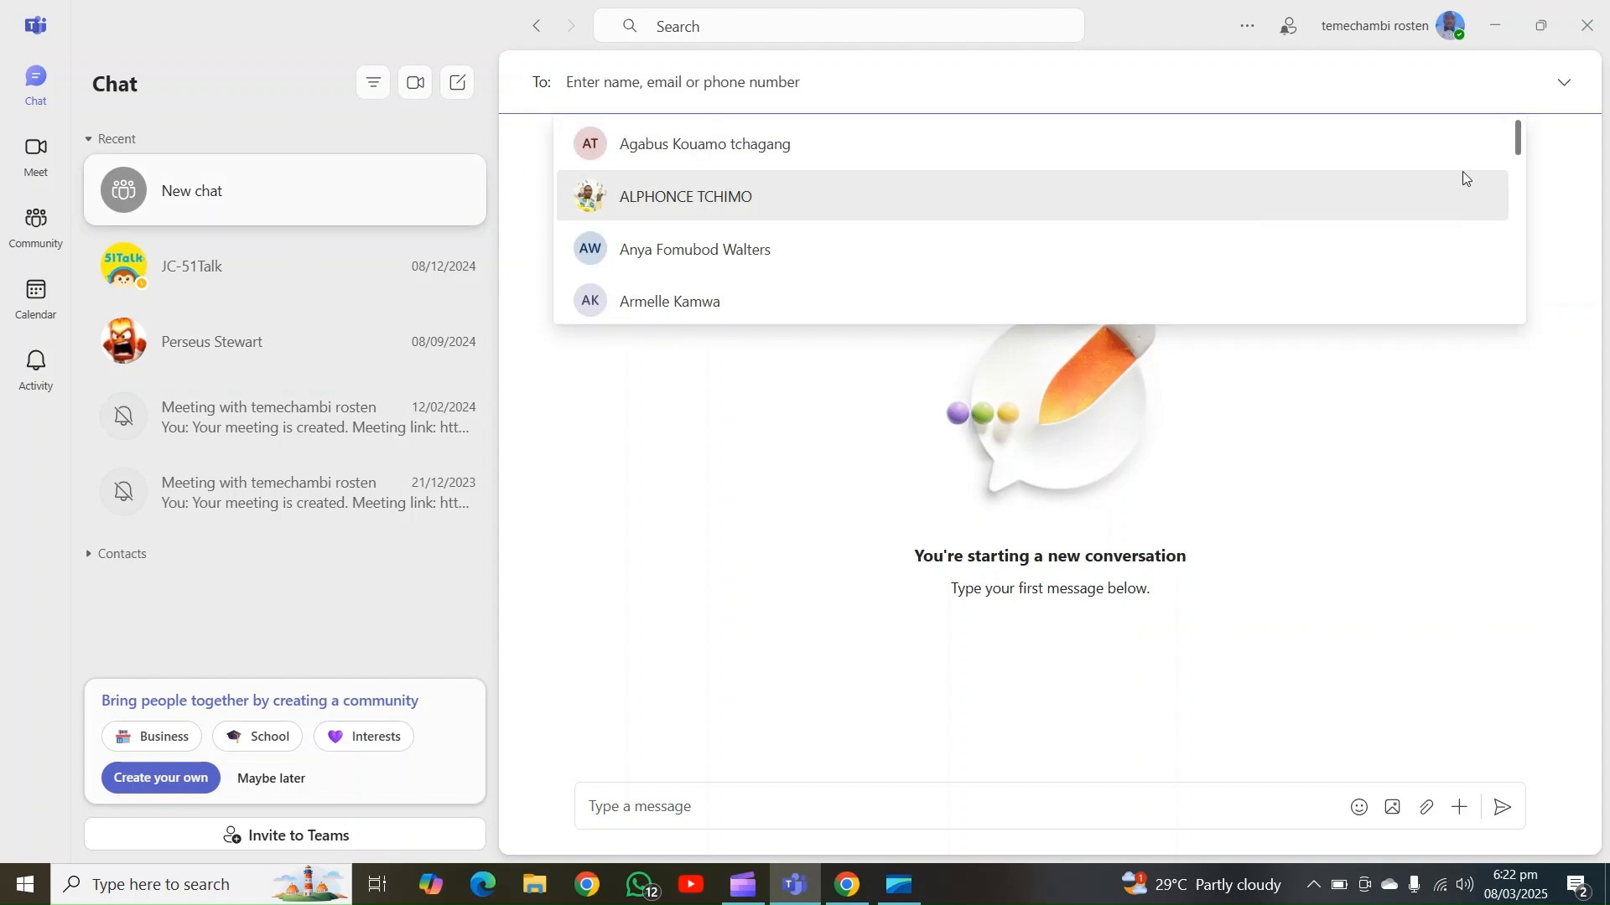
pyautogui.moveTo(1518, 140)
pyautogui.mouseDown()
pyautogui.moveTo(1512, 257)
pyautogui.moveTo(1492, 138)
pyautogui.mouseUp()
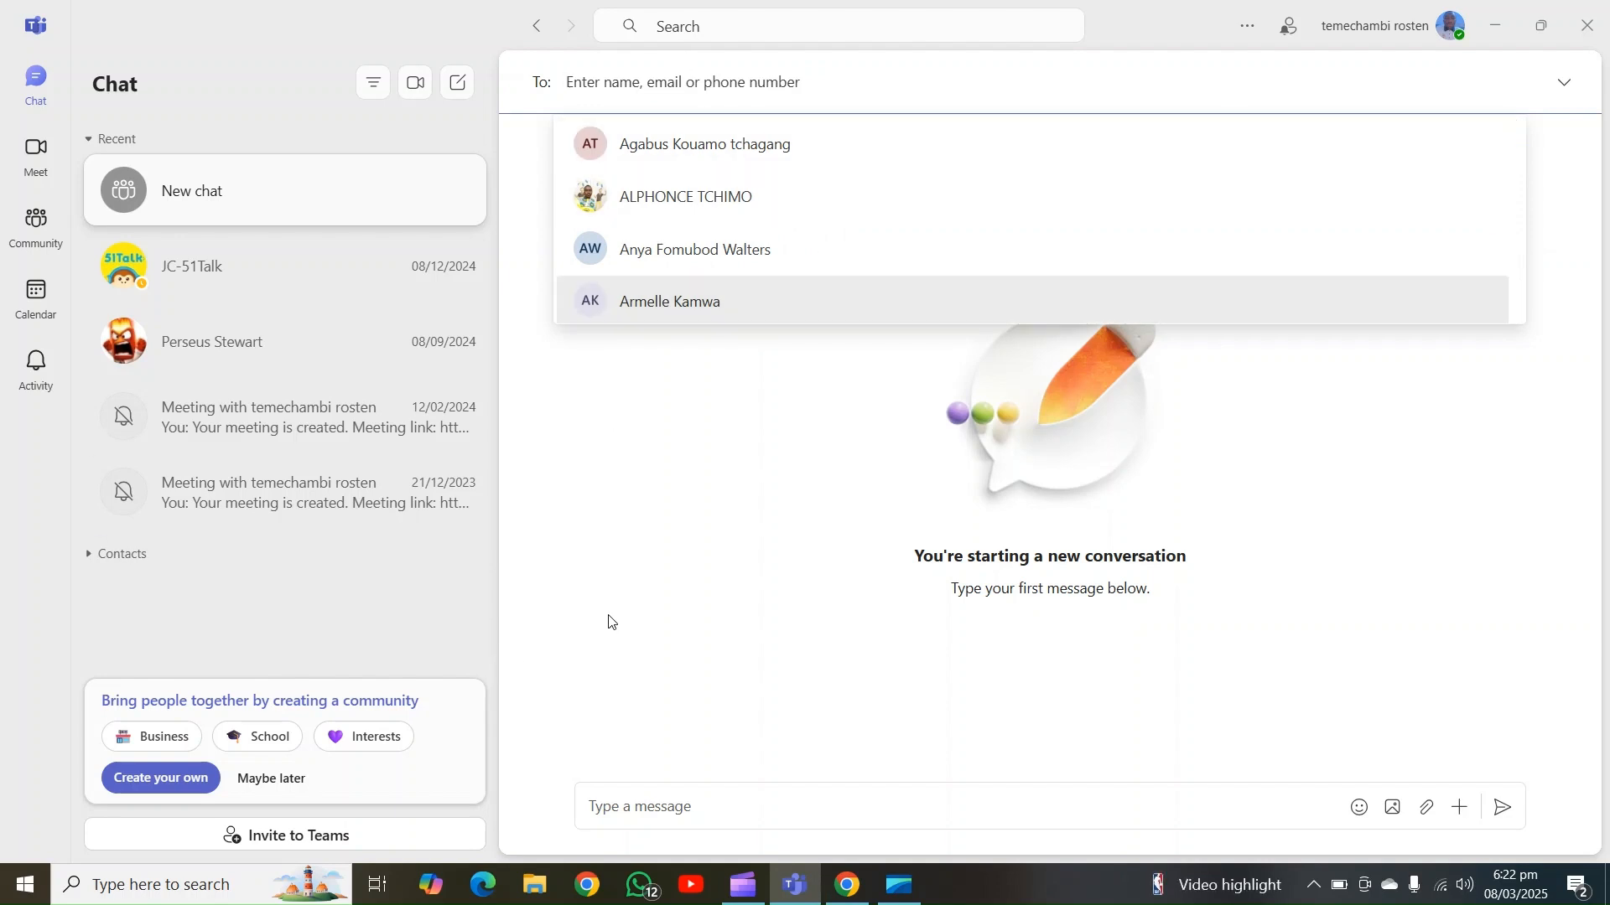
# - Look through the existing conversations, including the JC-51Talk chat and the meeting chat dated 21/12/2023
pyautogui.click(320, 301)
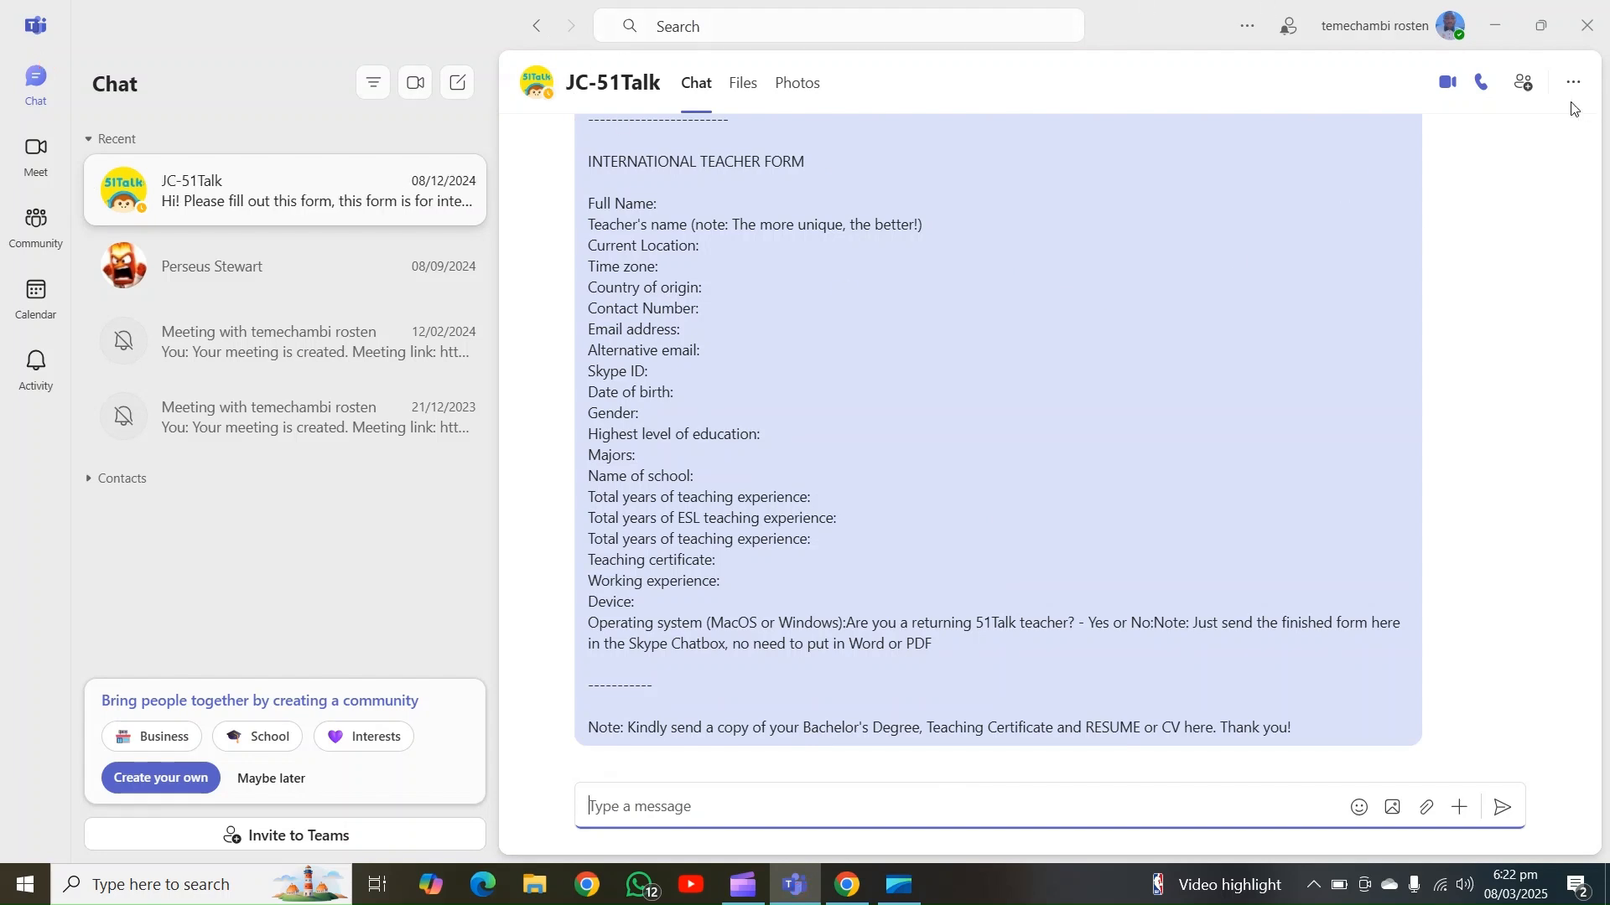
pyautogui.click(297, 270)
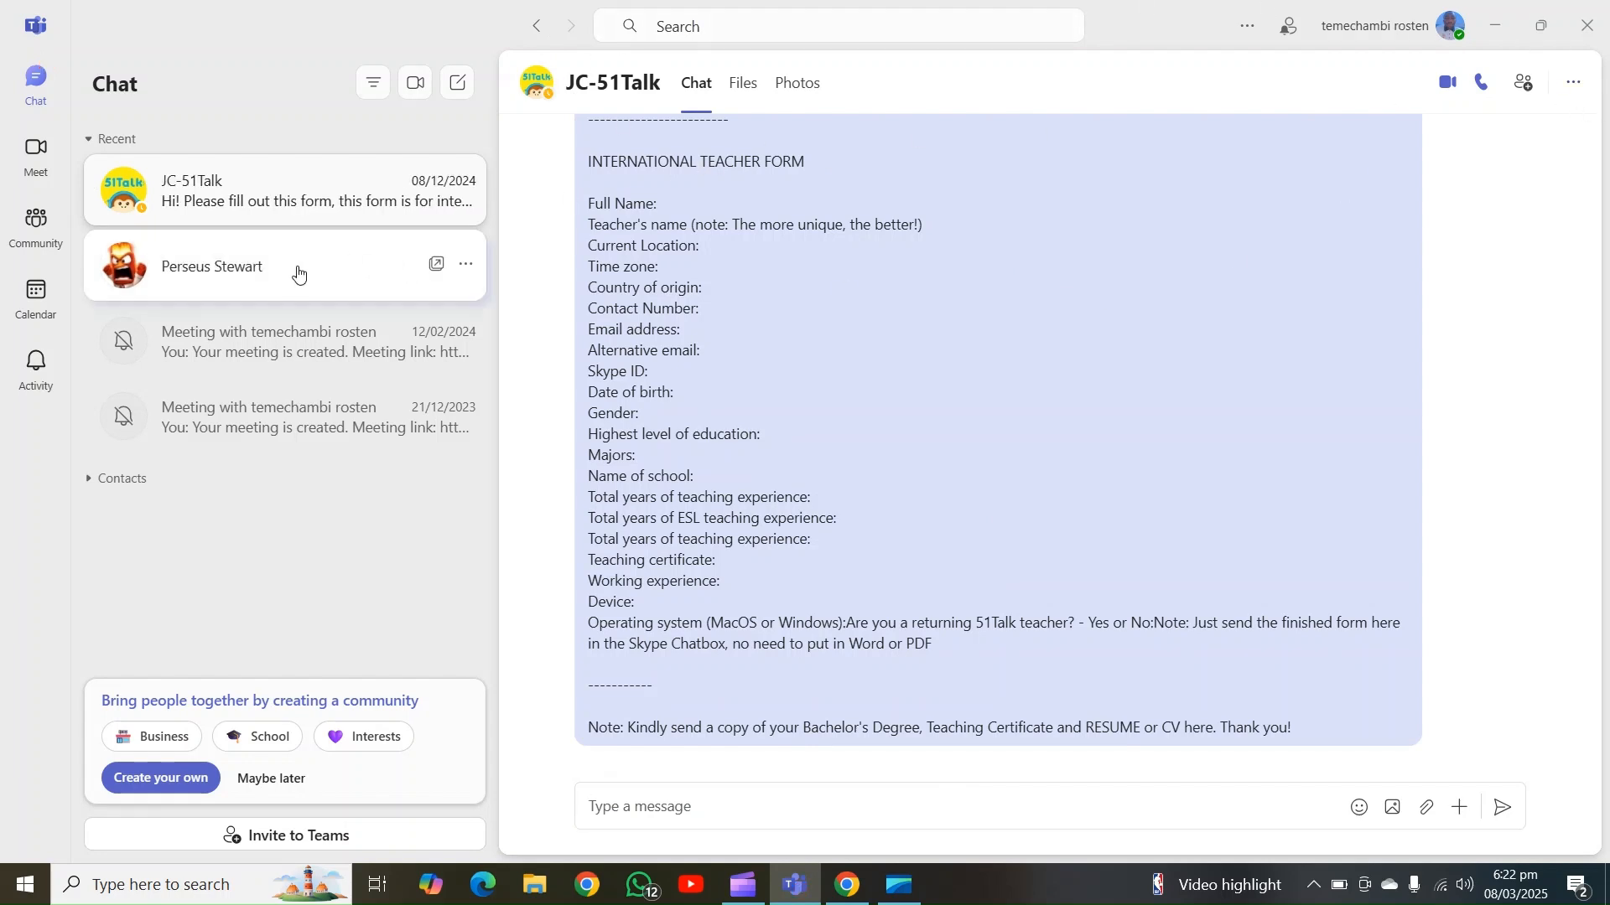
pyautogui.click(282, 387)
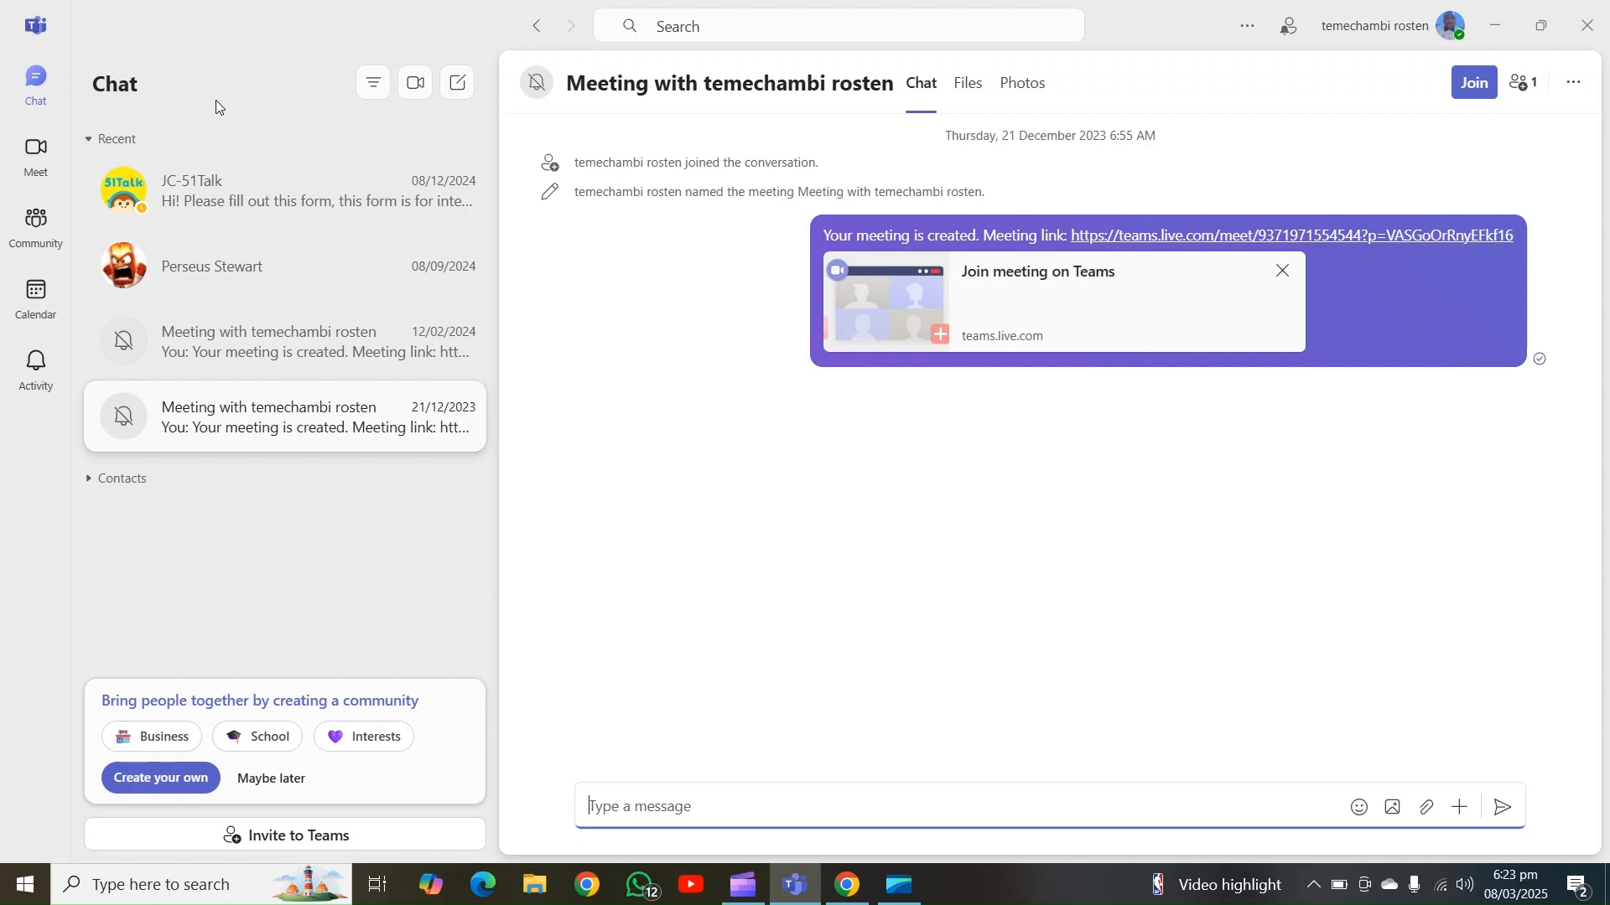
# - Open the Meet page to view the options for creating, scheduling and joining meetings
pyautogui.click(34, 168)
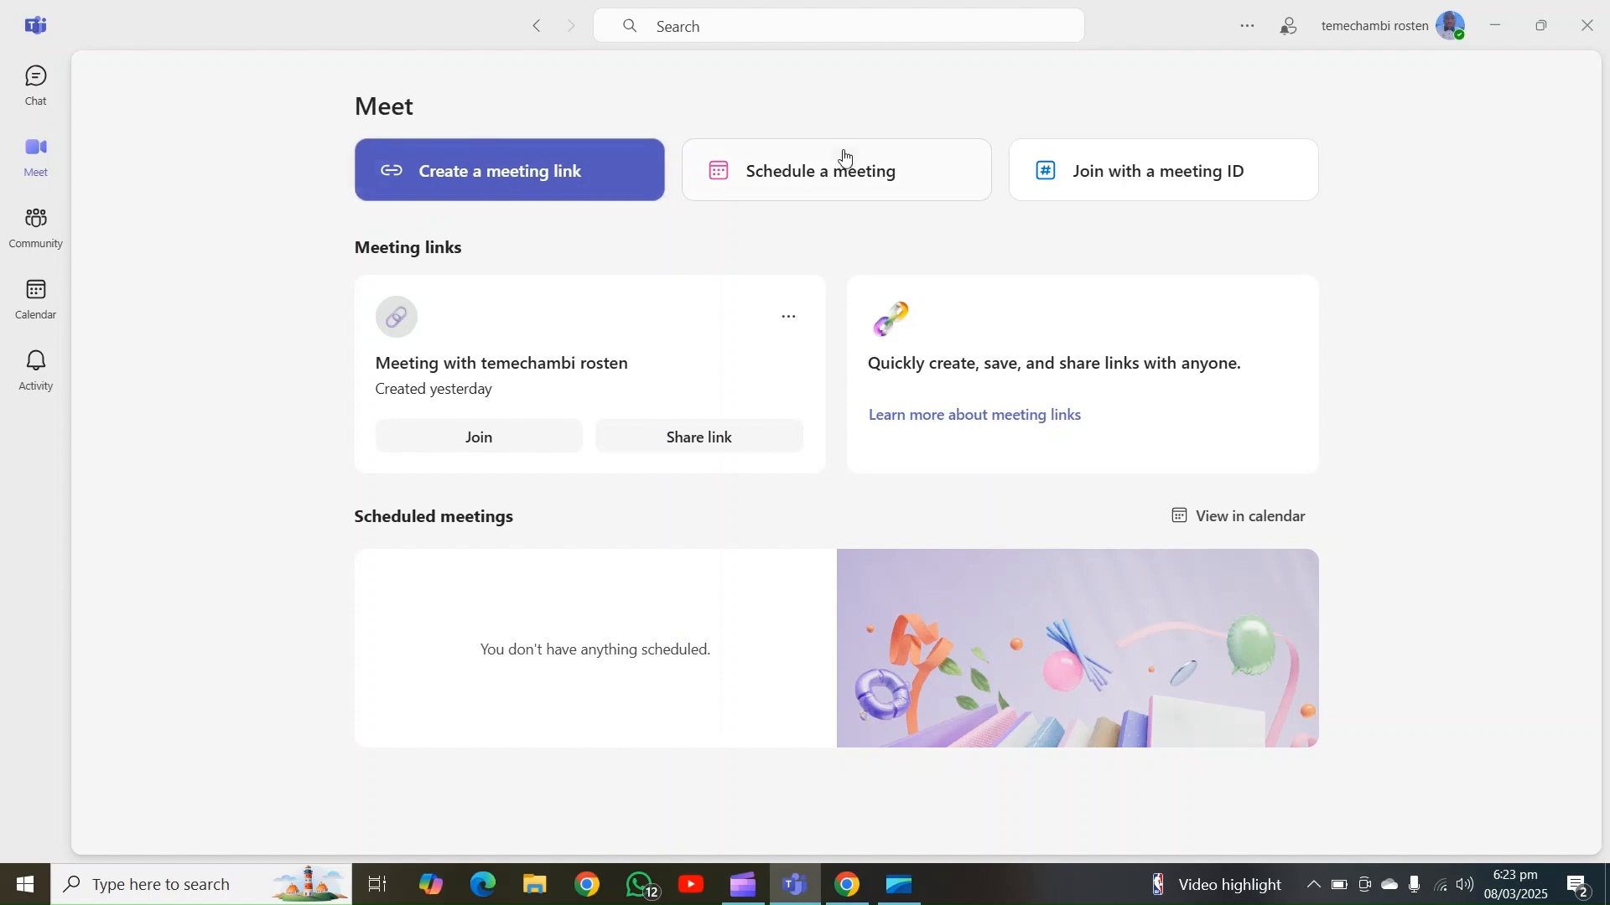
# - Schedule an untitled, non-repeating meeting for 08/03/2025, 6:30 PM to 7:00 PM, checking the lobby bypass options and keeping People who were invited
pyautogui.click(889, 195)
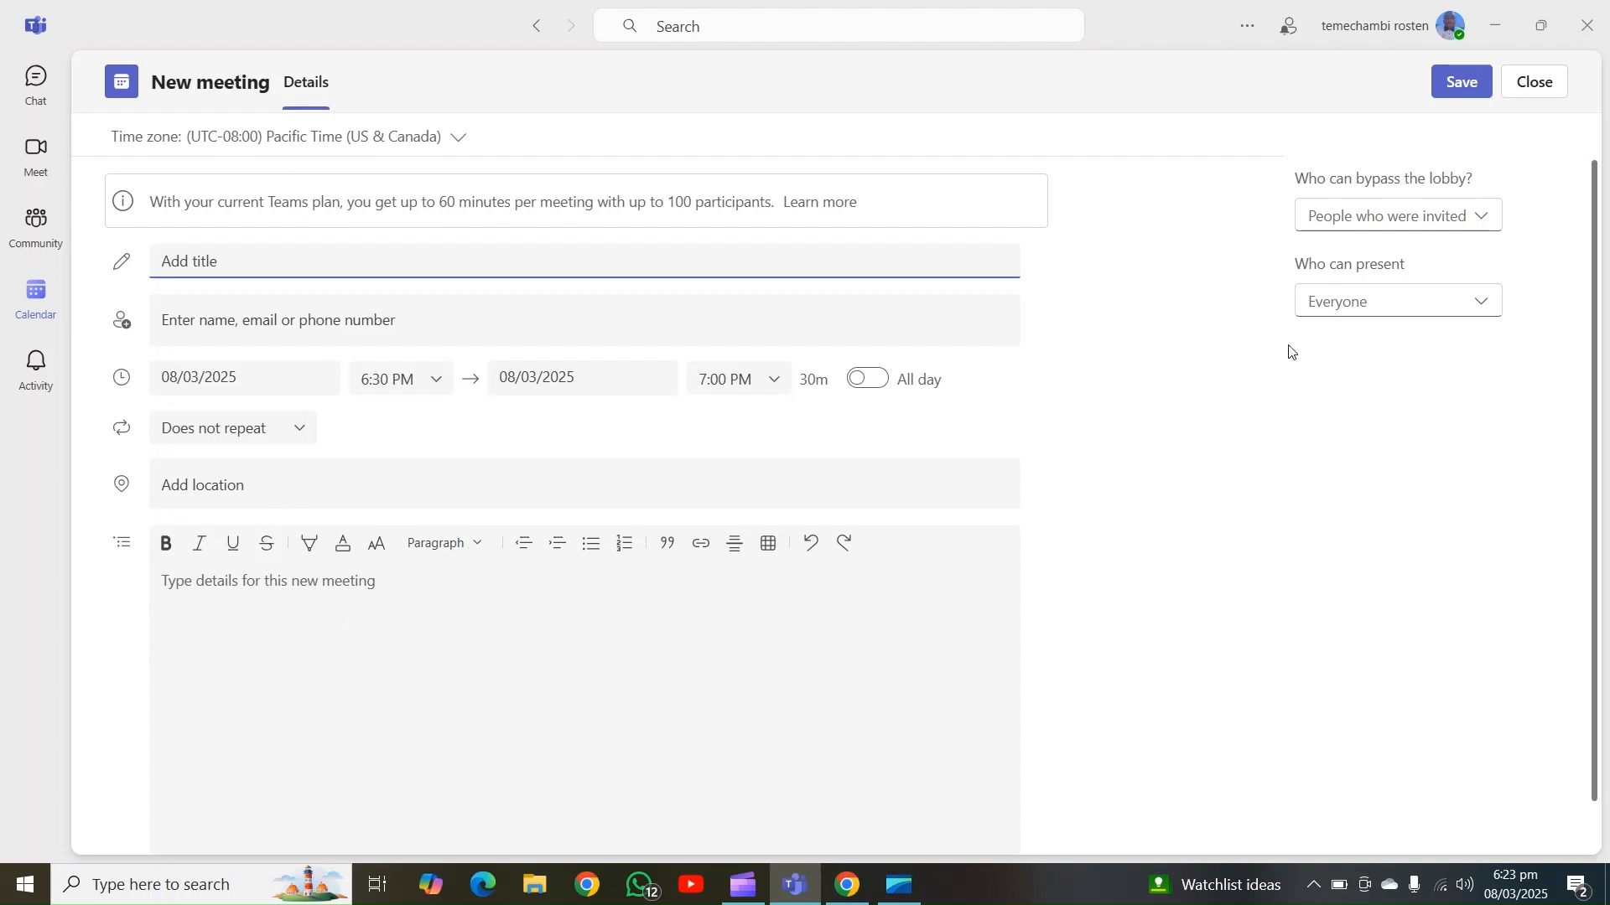
pyautogui.click(1483, 224)
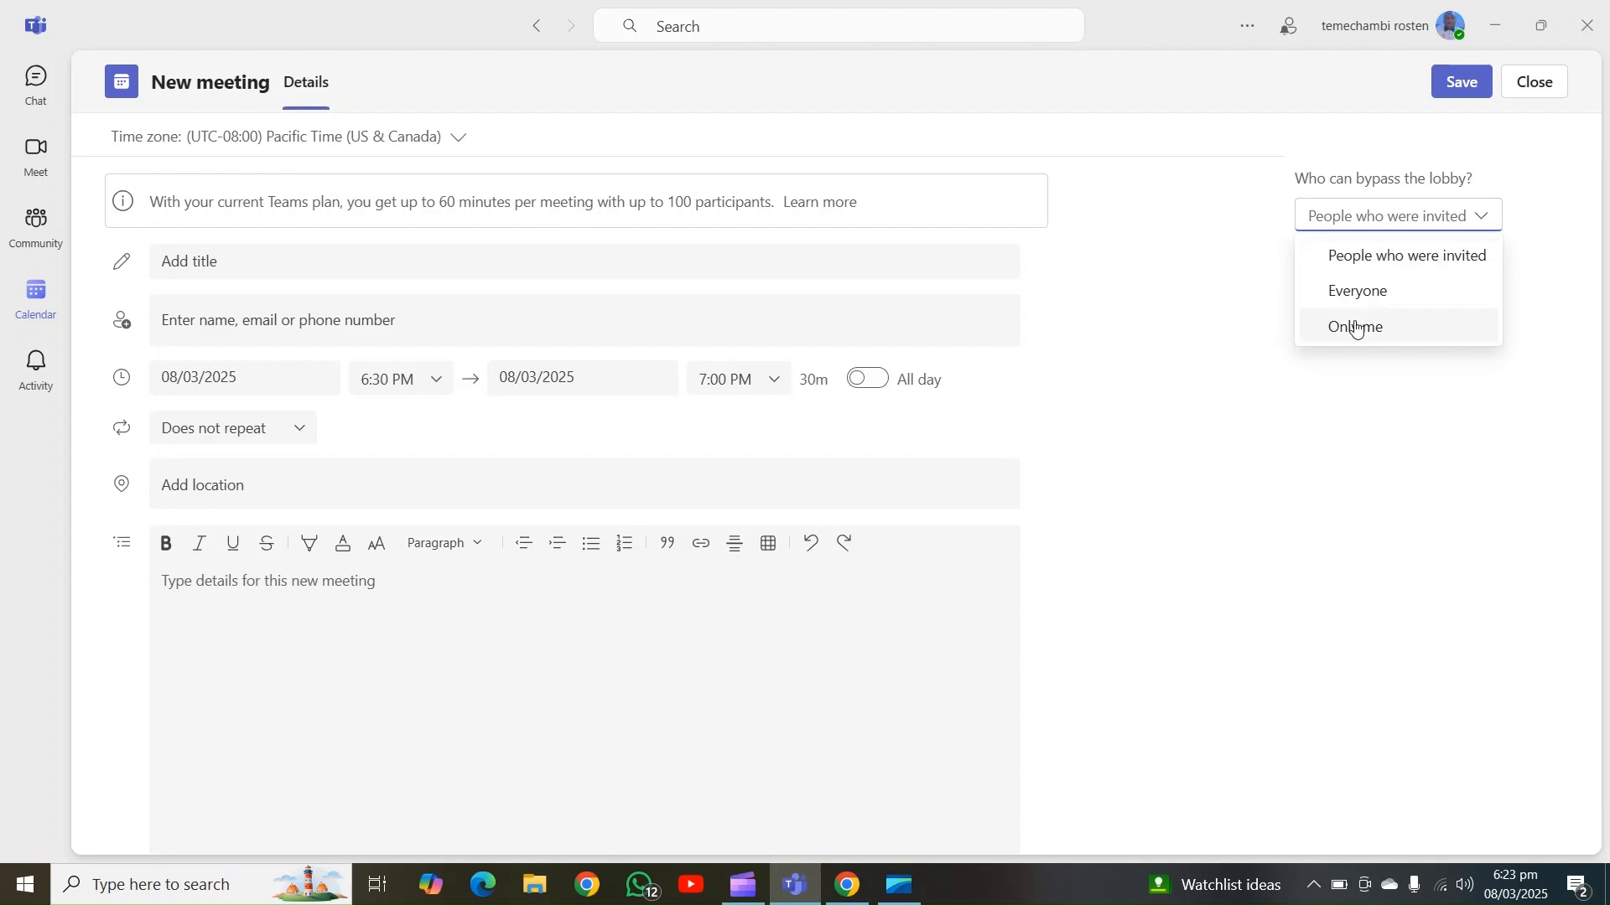
pyautogui.click(1296, 459)
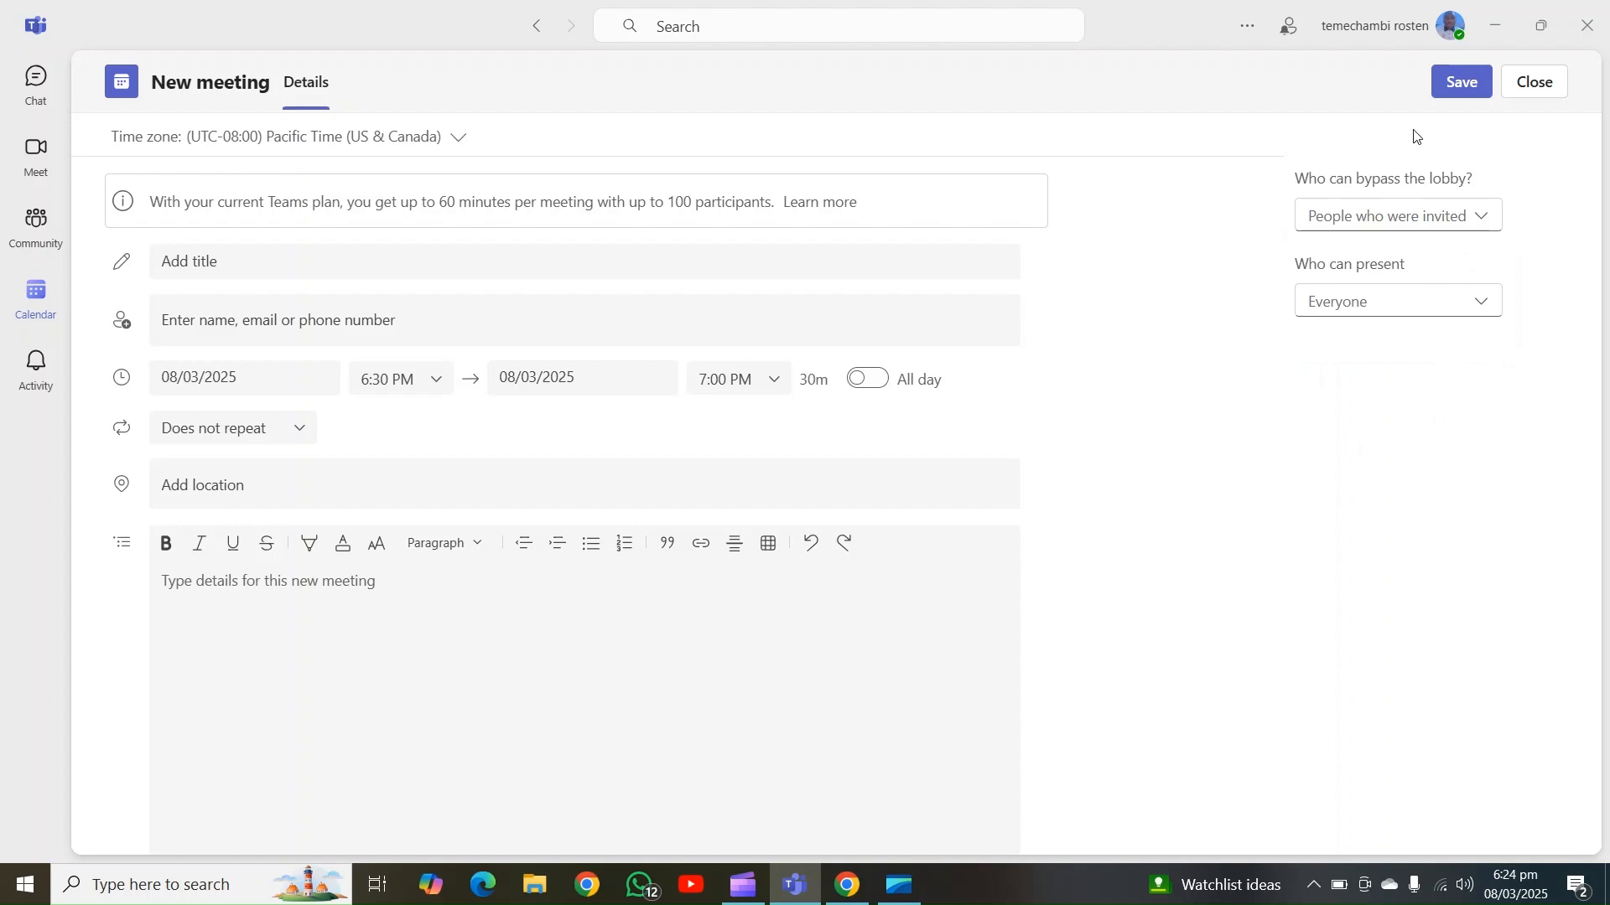
pyautogui.click(1442, 90)
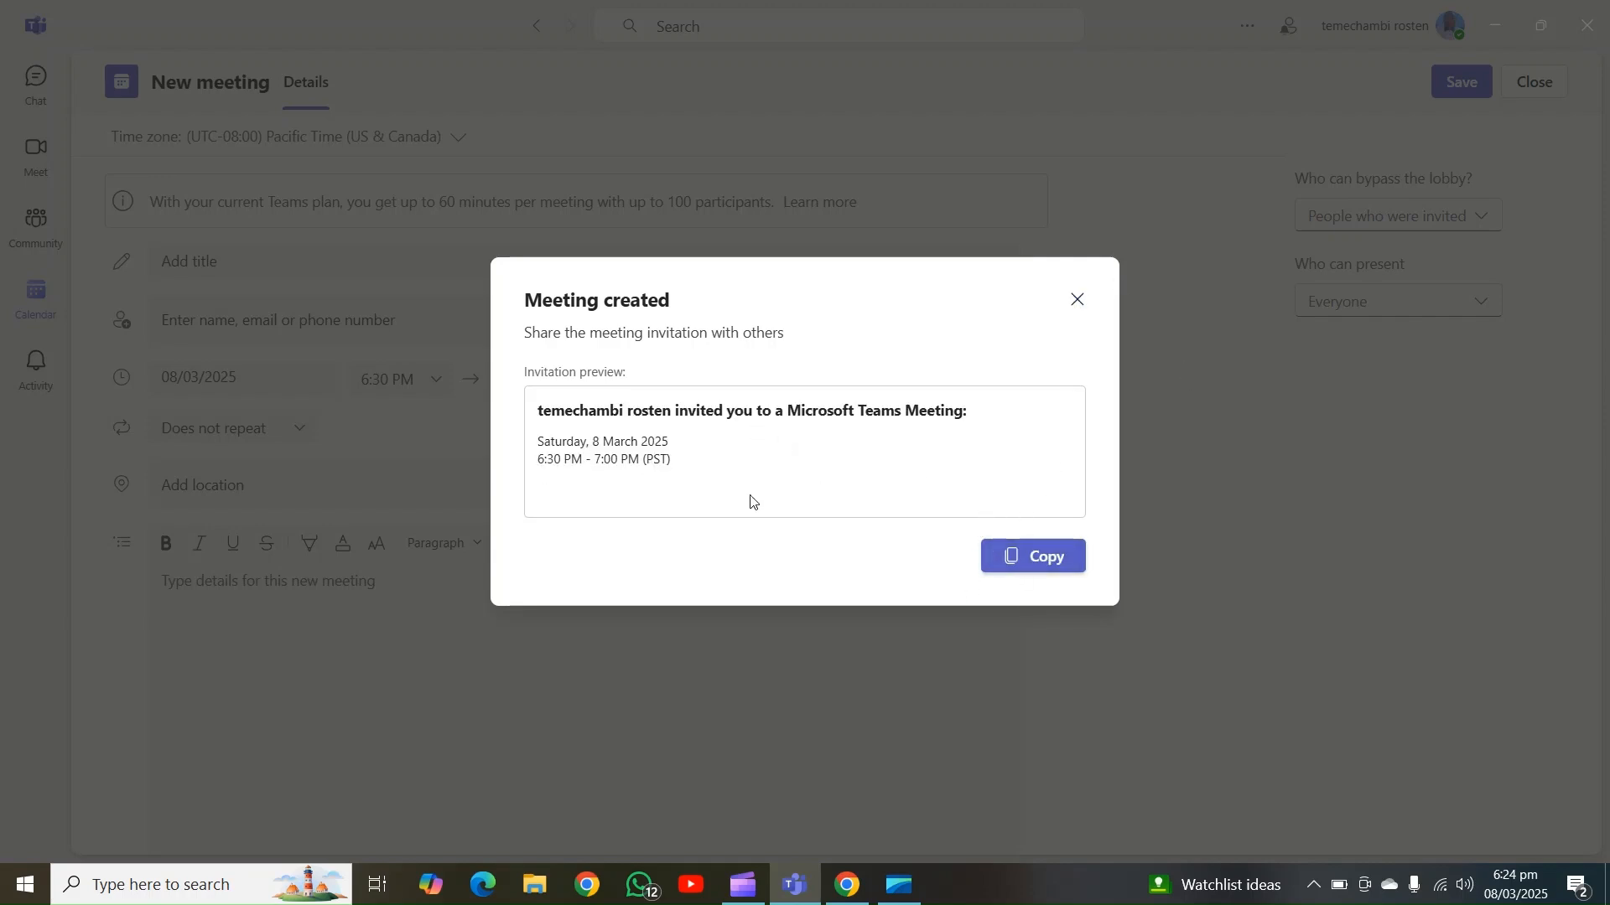
pyautogui.click(1078, 301)
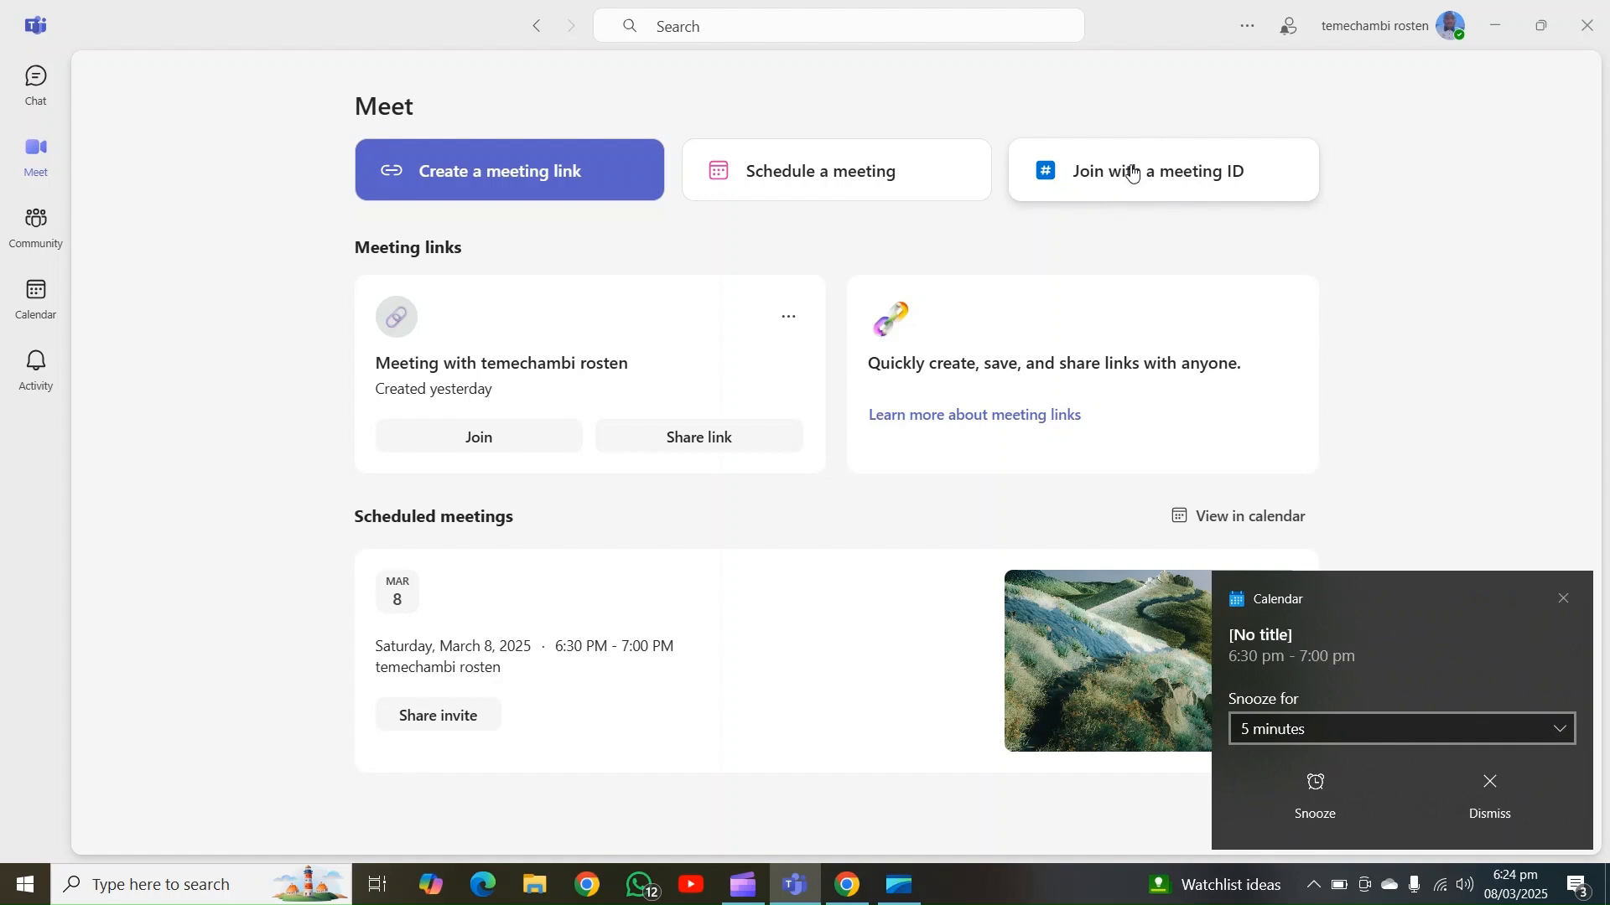
# - Dismiss the calendar reminder, then view the details of the scheduled March 8 meeting and close them
pyautogui.click(1493, 792)
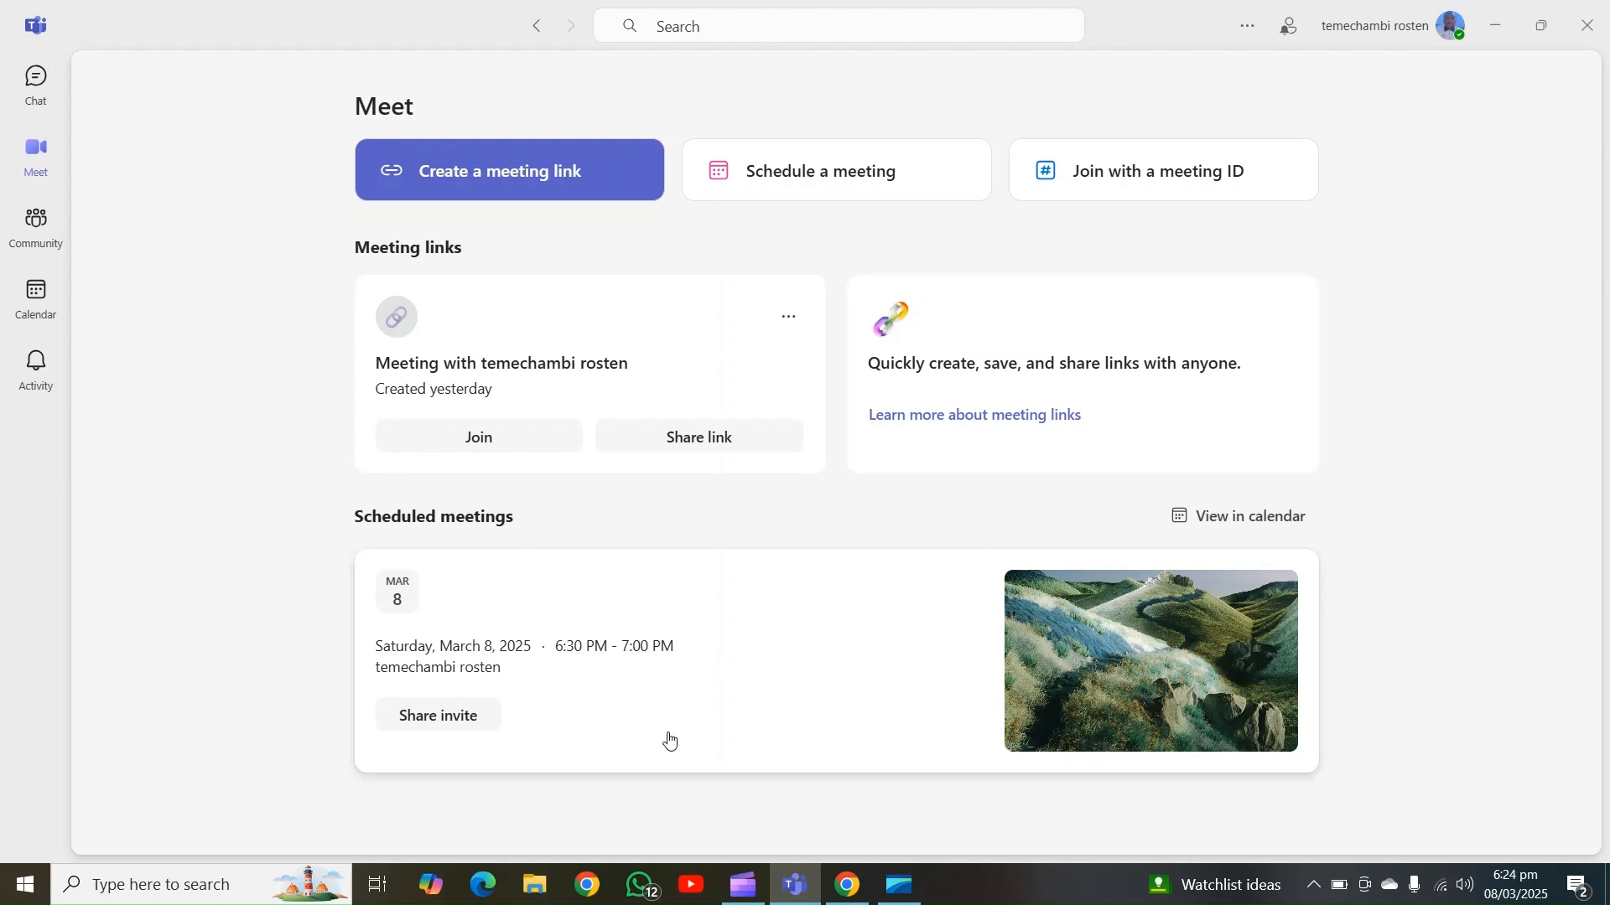
pyautogui.click(594, 625)
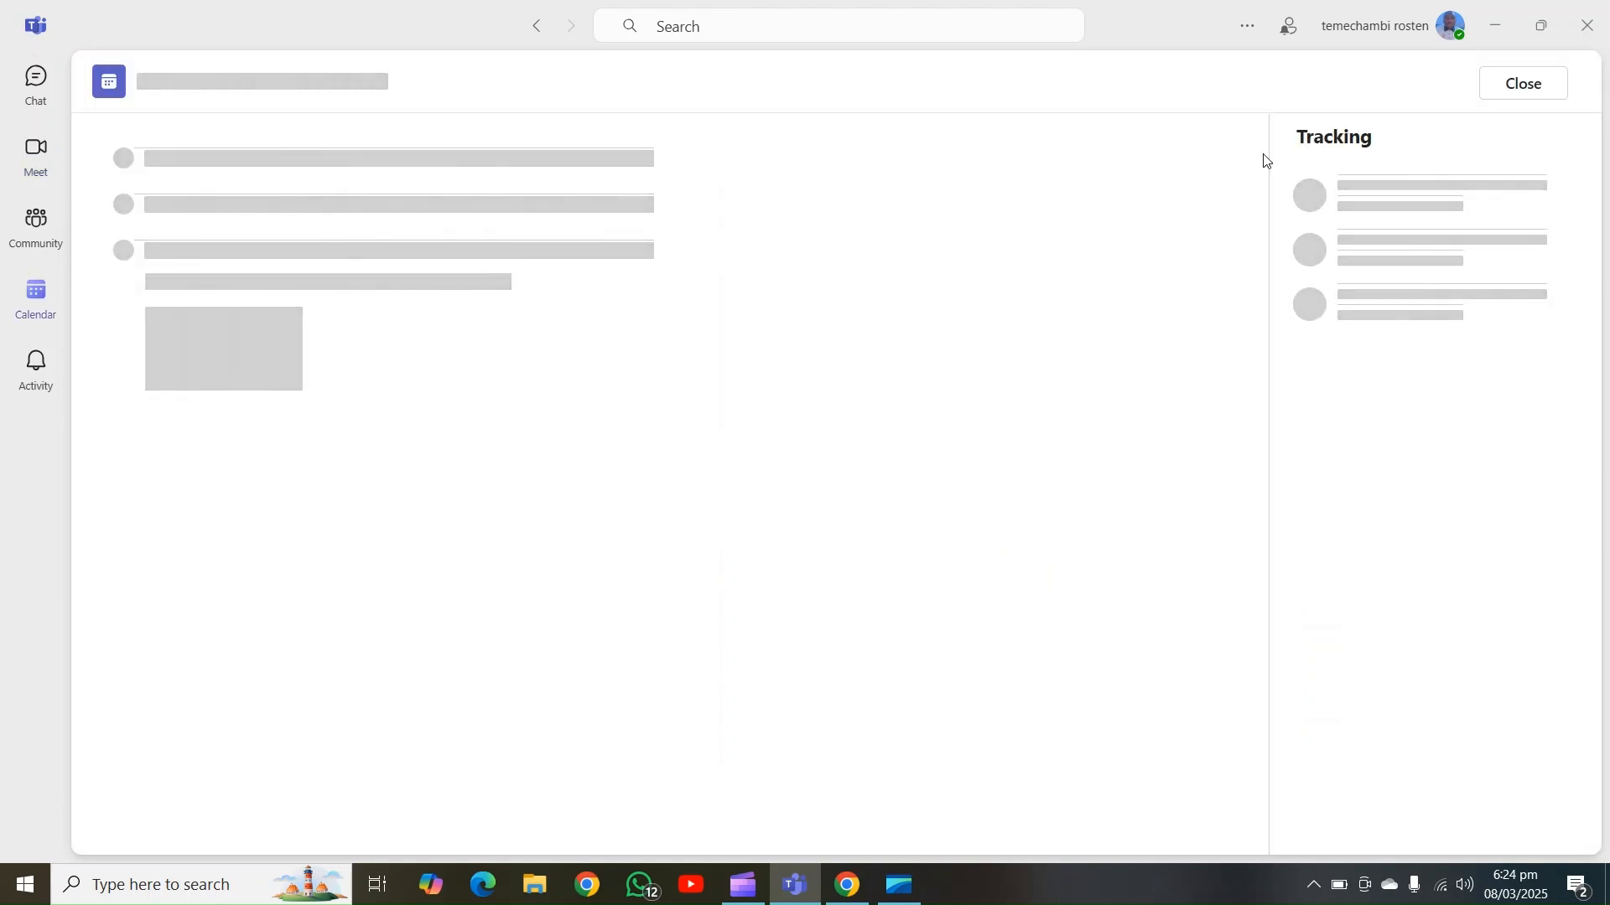
pyautogui.click(1536, 92)
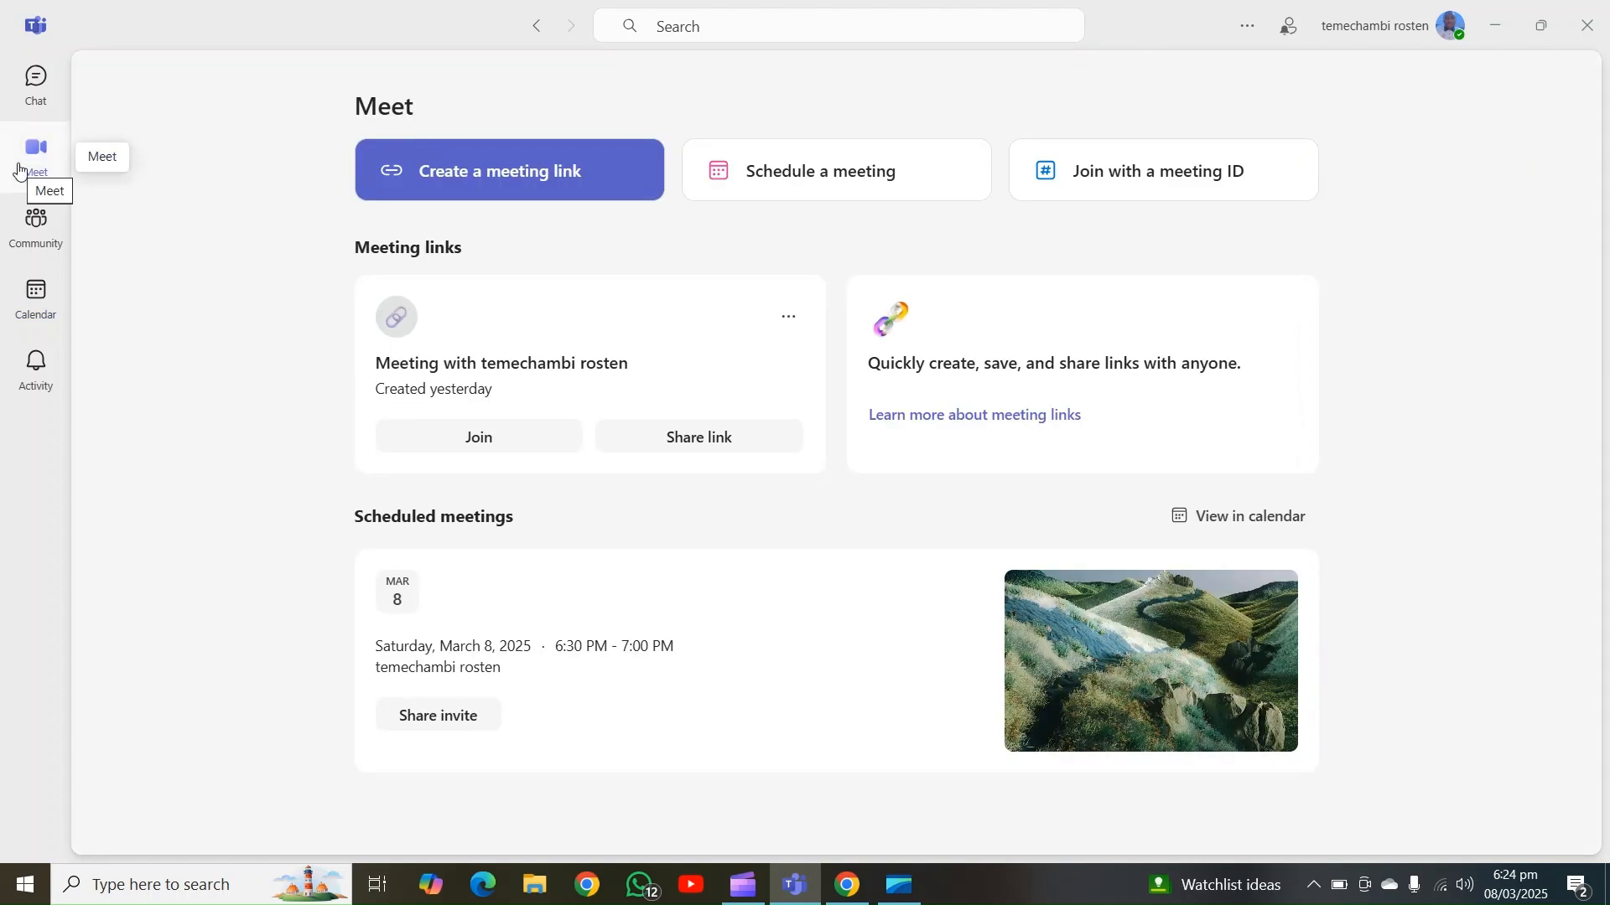
# - Look at the Activity feed and the March 2025 work-week calendar, and return to the chats
pyautogui.click(36, 367)
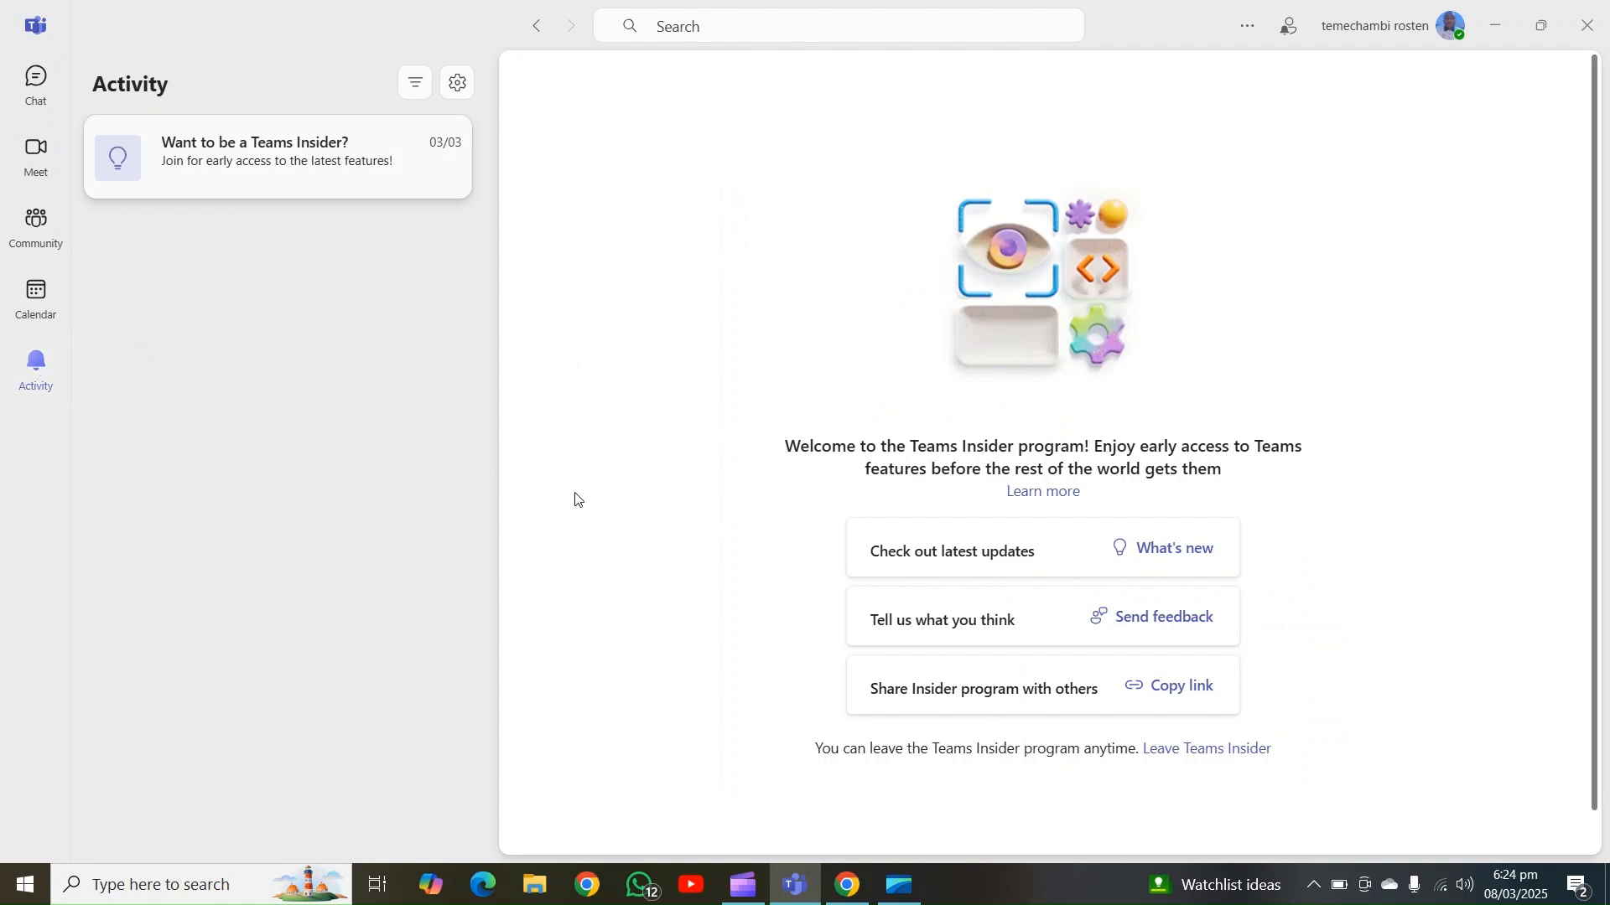
pyautogui.click(35, 308)
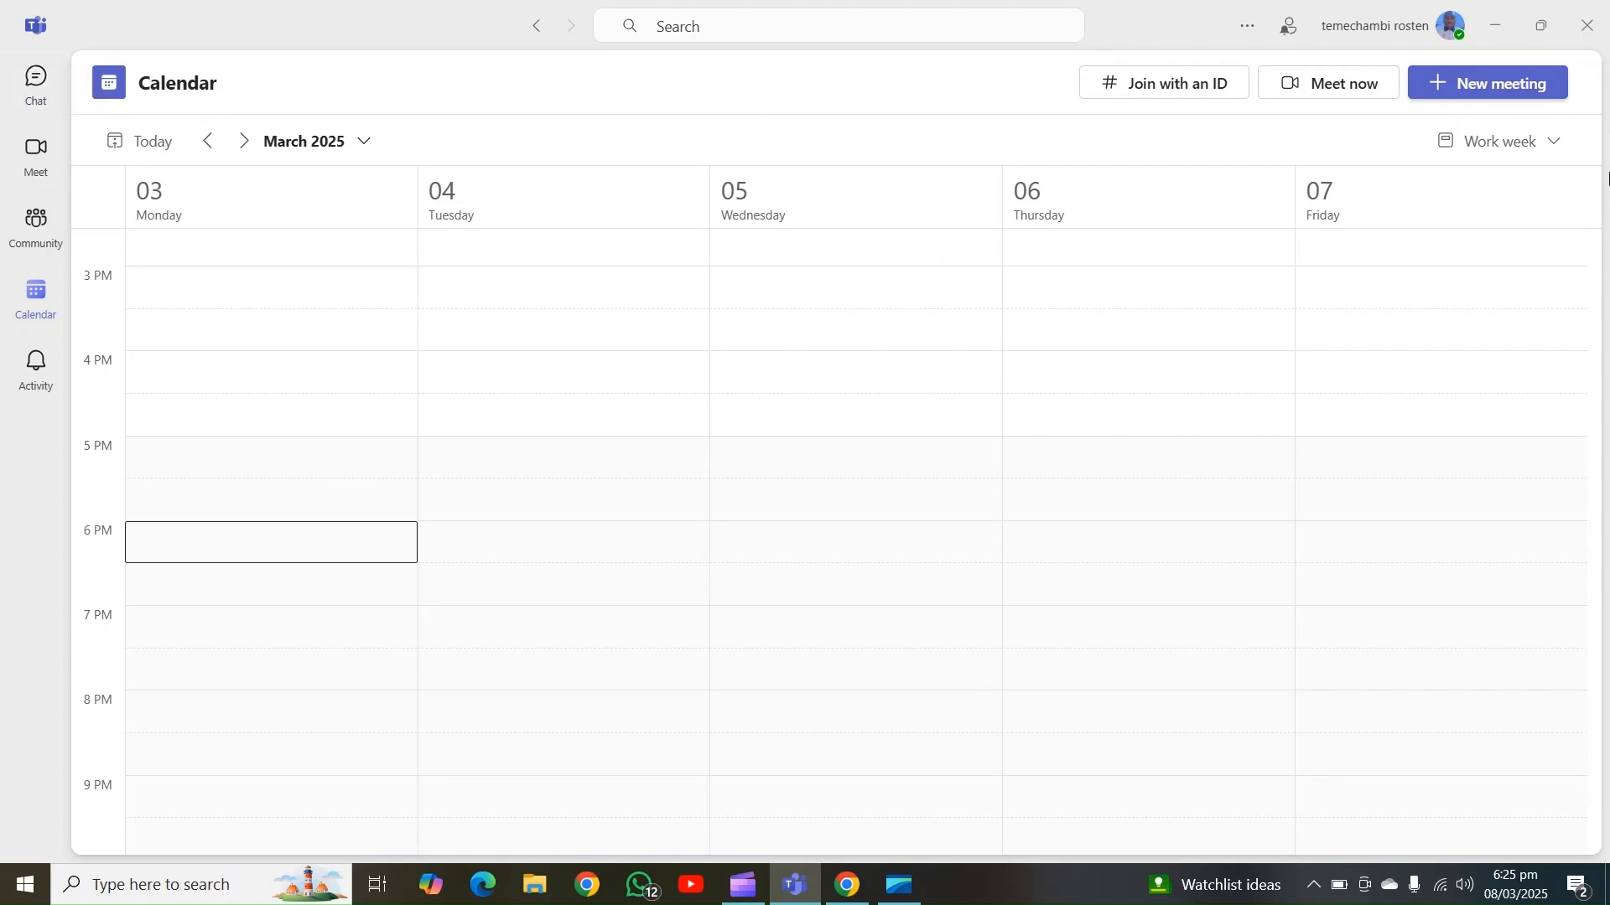
pyautogui.click(27, 71)
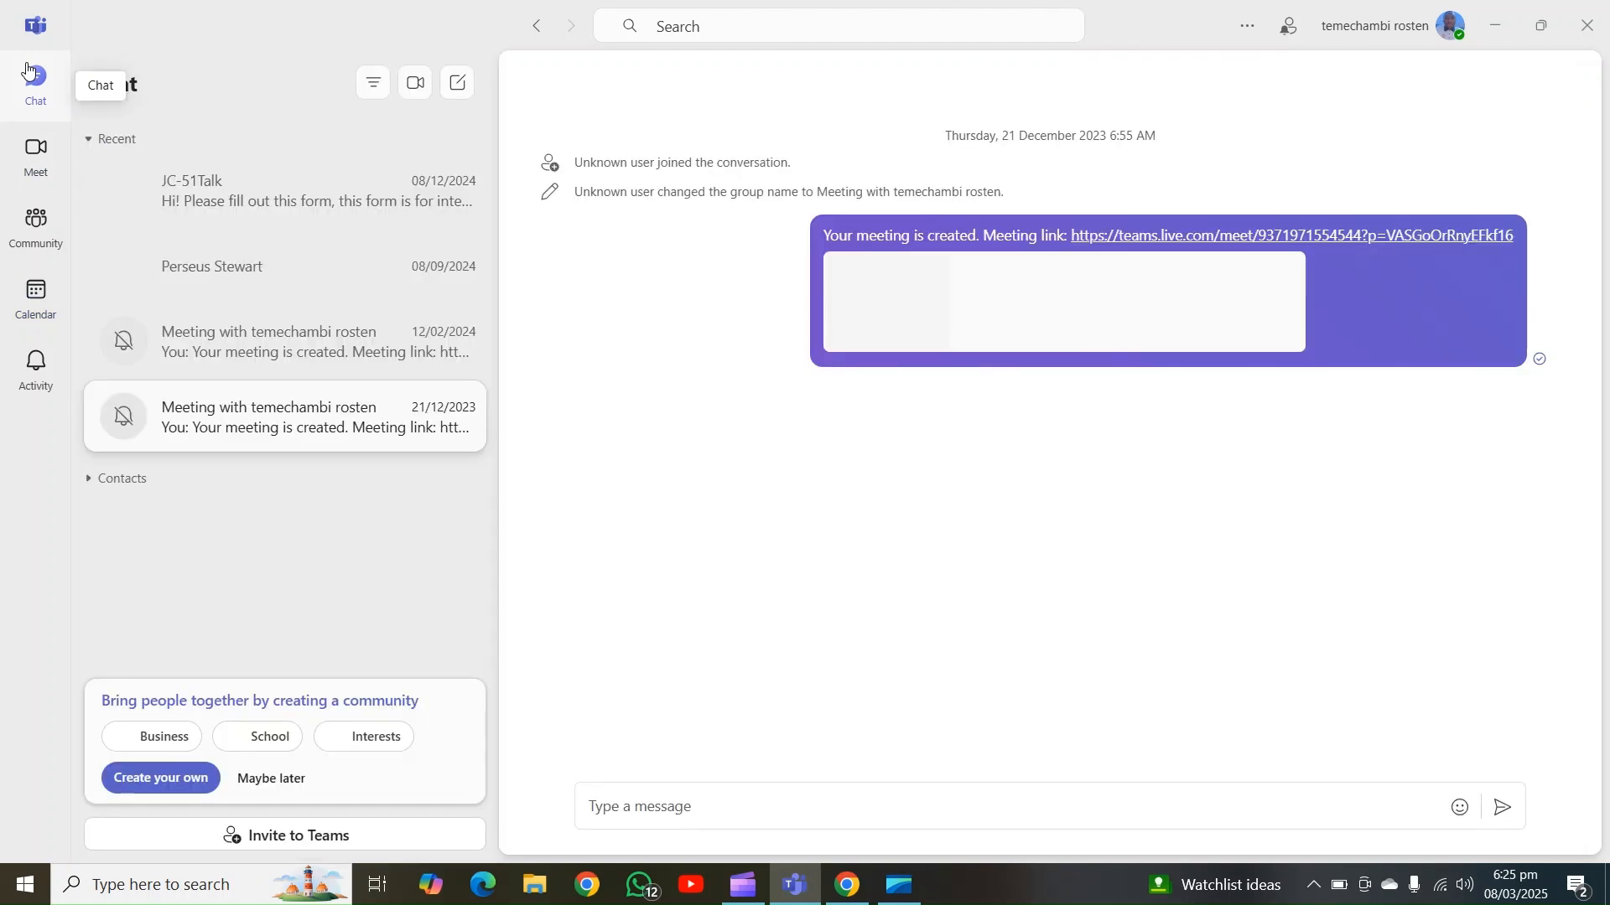